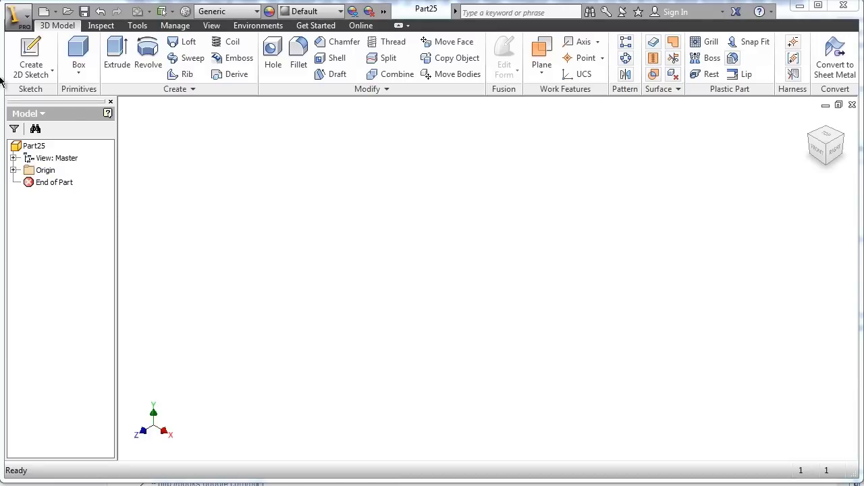
# Start a sketch on the XZ plane and draw a 1.8 in base line from the origin
pyautogui.click(30, 57)
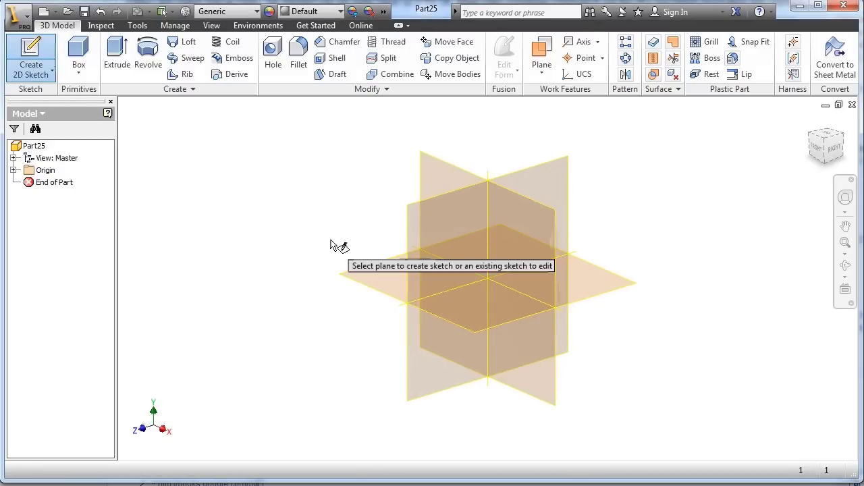
pyautogui.click(376, 270)
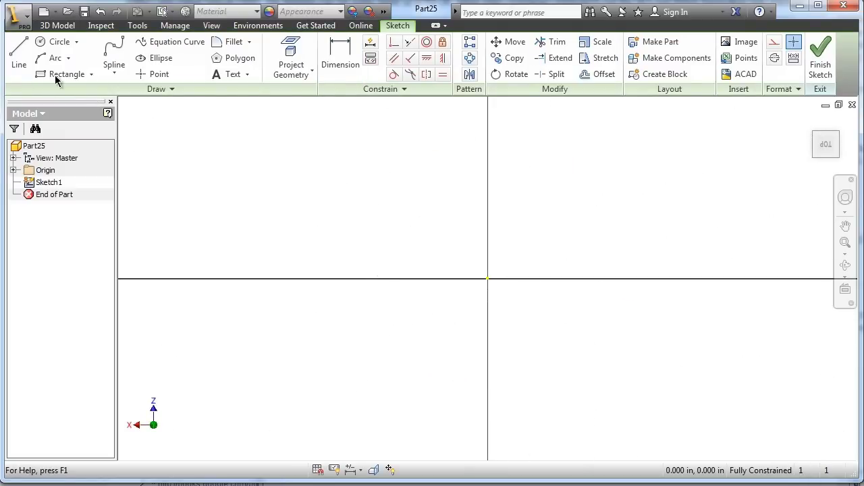
pyautogui.click(21, 53)
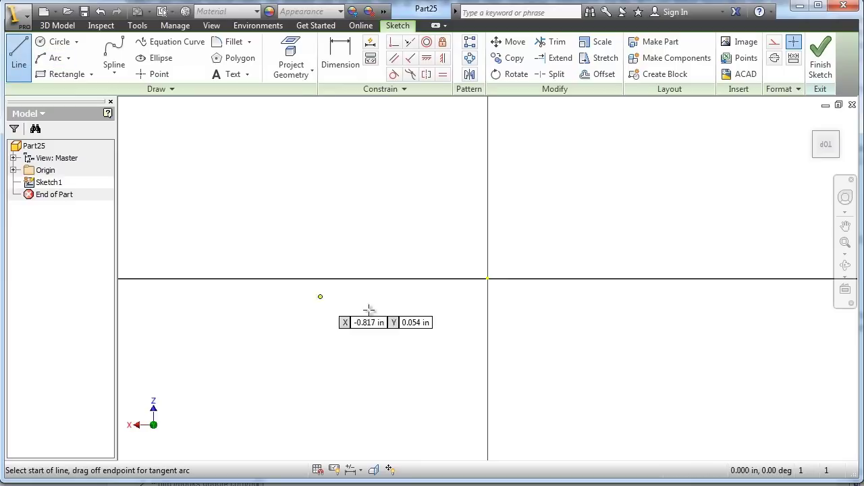
pyautogui.click(489, 277)
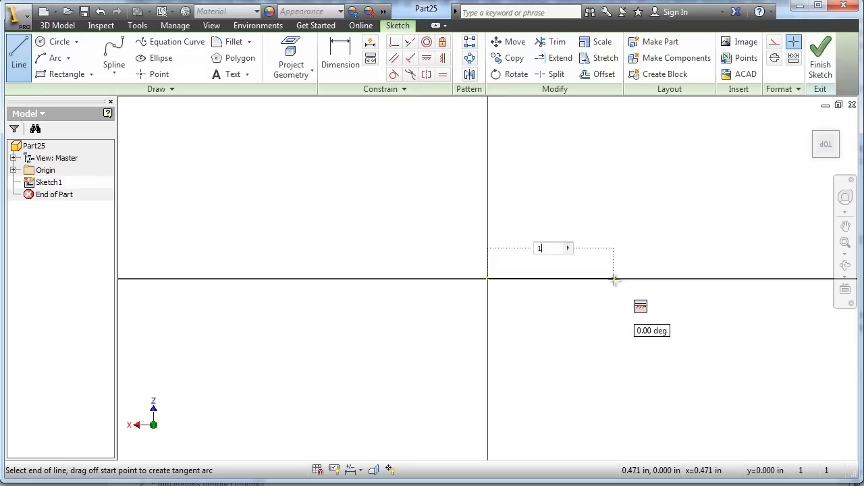
pyautogui.press('Return')
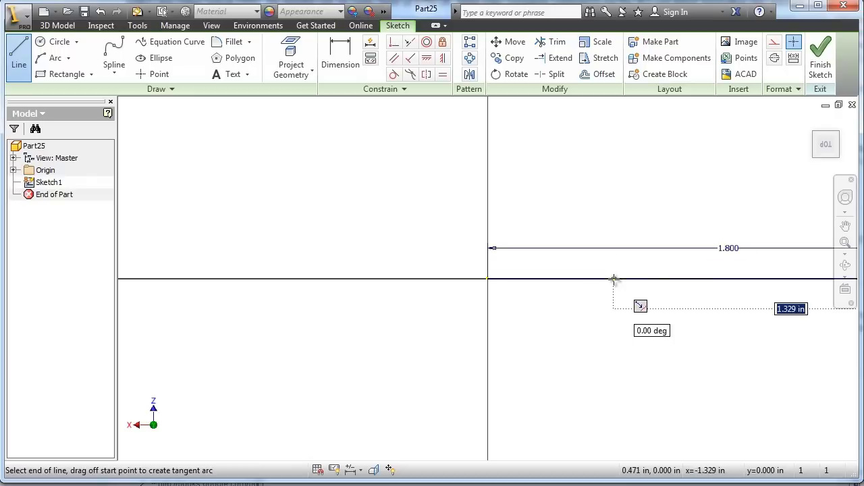
# Add a 0.25 in right side and a peak, then close the profile at the origin
pyautogui.moveTo(614, 282); pyautogui.dragTo(672, 283, button='middle')
pyautogui.moveTo(416, 284); pyautogui.dragTo(93, 283)
pyautogui.press('Escape')
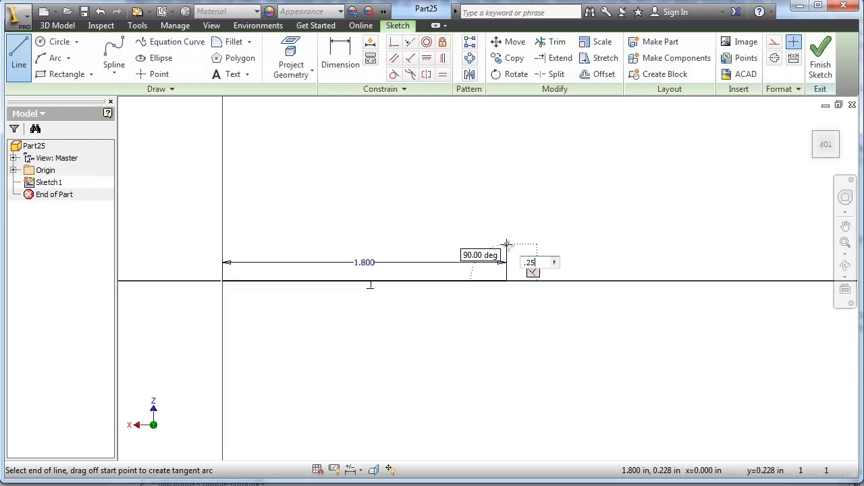
pyautogui.press('Return')
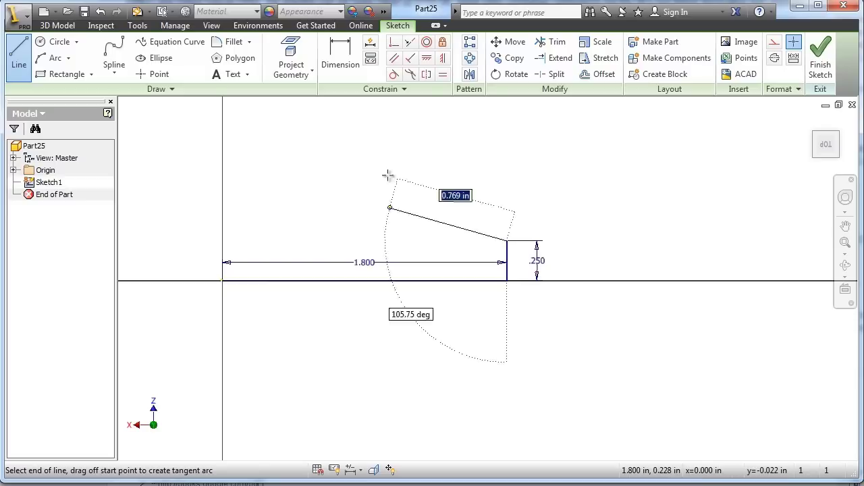
pyautogui.click(366, 135)
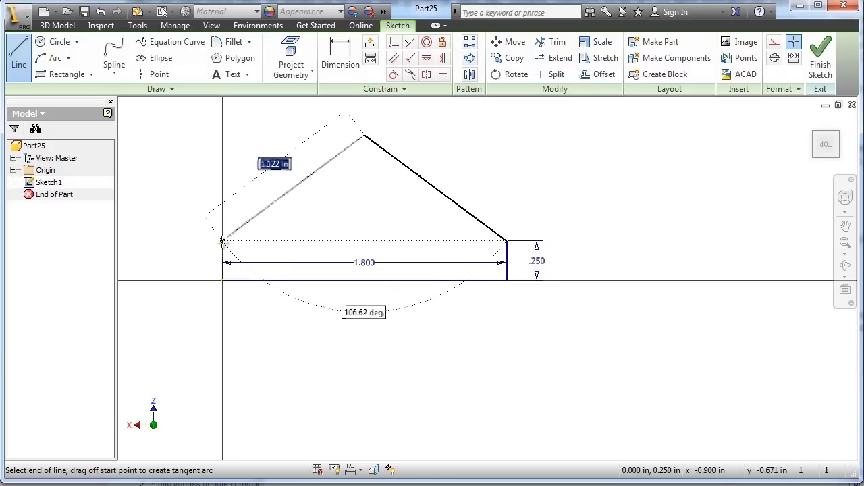
pyautogui.click(223, 241)
pyautogui.click(223, 281)
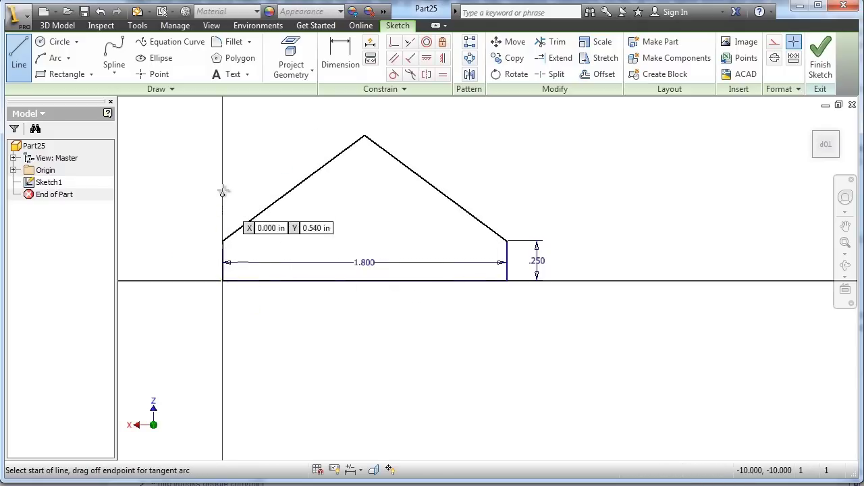
# Dimension the left side at 0.250 in and the peak height at 1.000 in
pyautogui.press('d')
pyautogui.click(223, 270)
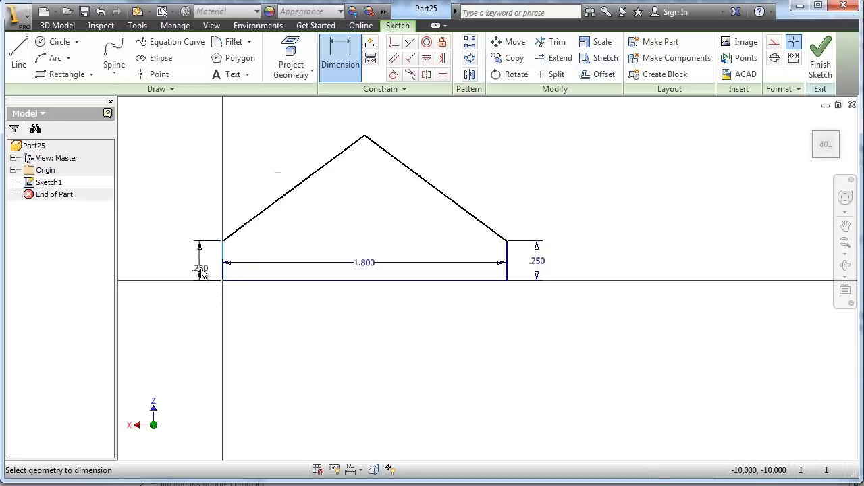
pyautogui.click(200, 270)
pyautogui.press('Return')
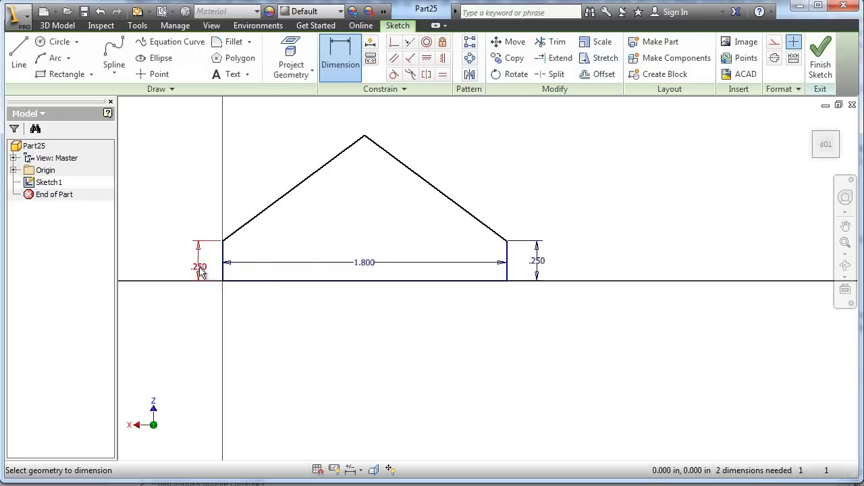
pyautogui.click(364, 136)
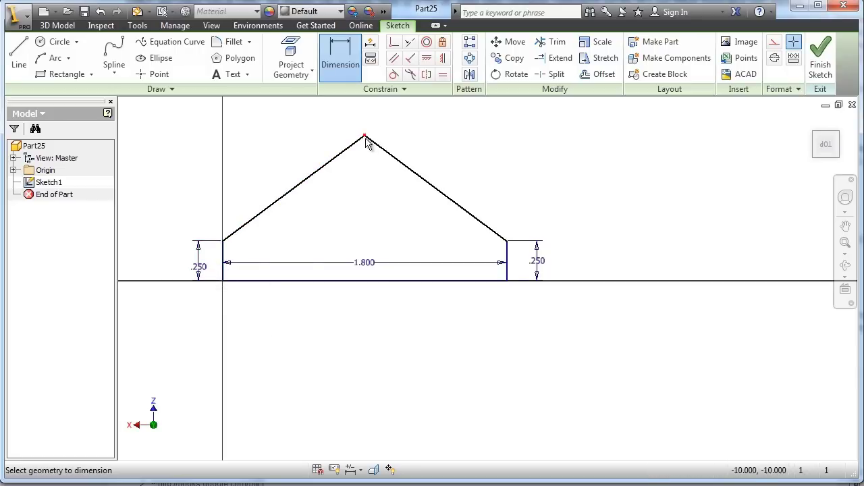
pyautogui.click(389, 283)
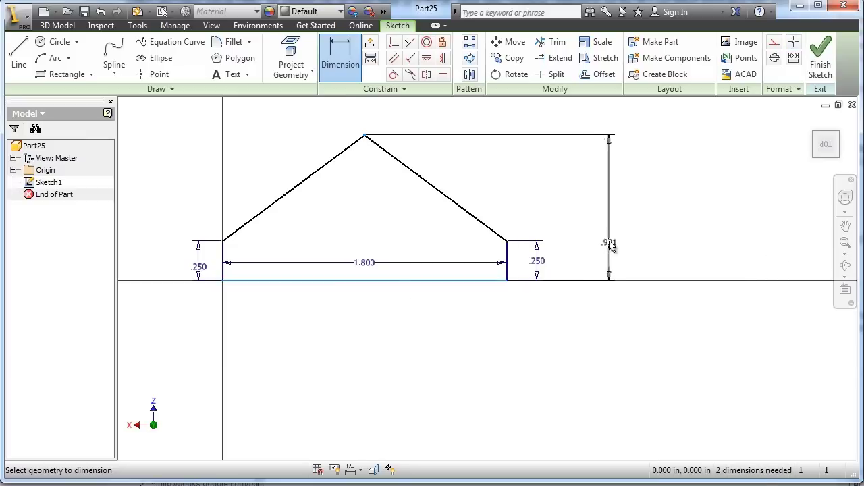
pyautogui.click(592, 244)
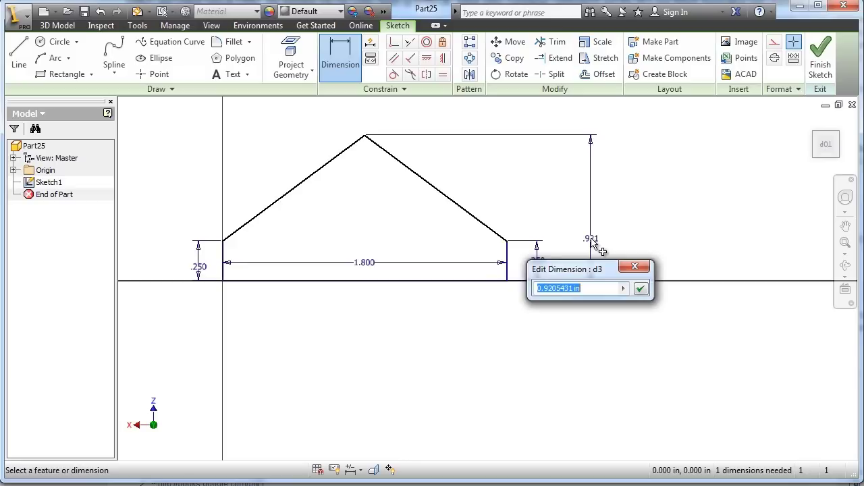
pyautogui.press('Return')
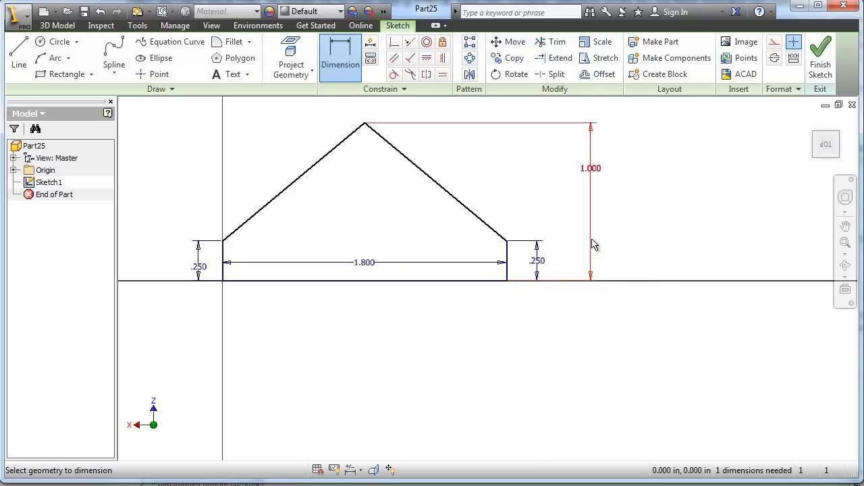
# Place the peak 0.900 in from the right side to fully constrain the profile
pyautogui.rightClick(490, 176)
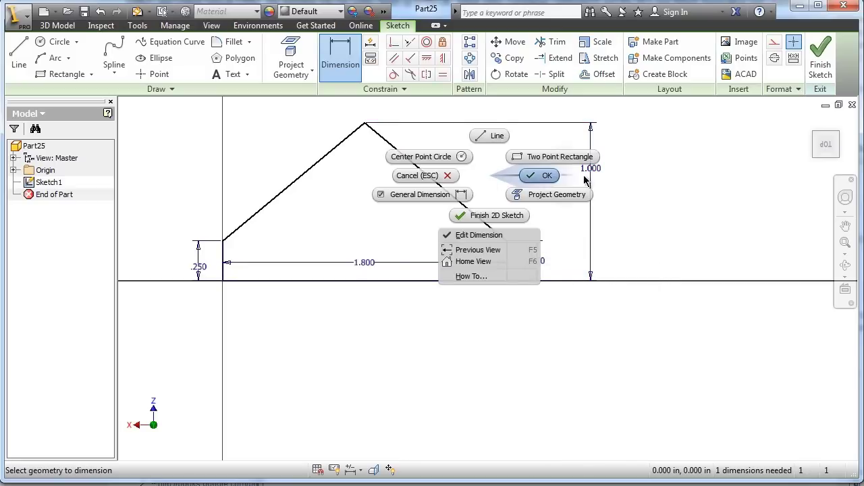
pyautogui.click(544, 177)
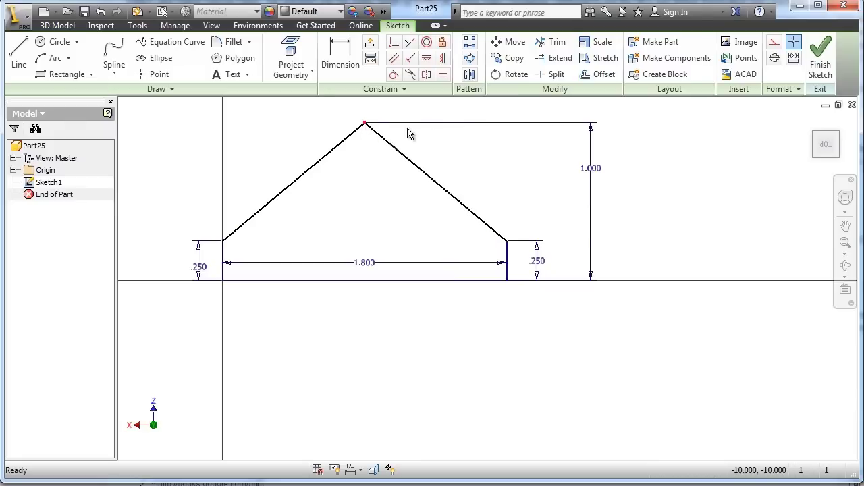
pyautogui.moveTo(365, 125); pyautogui.dragTo(365, 144)
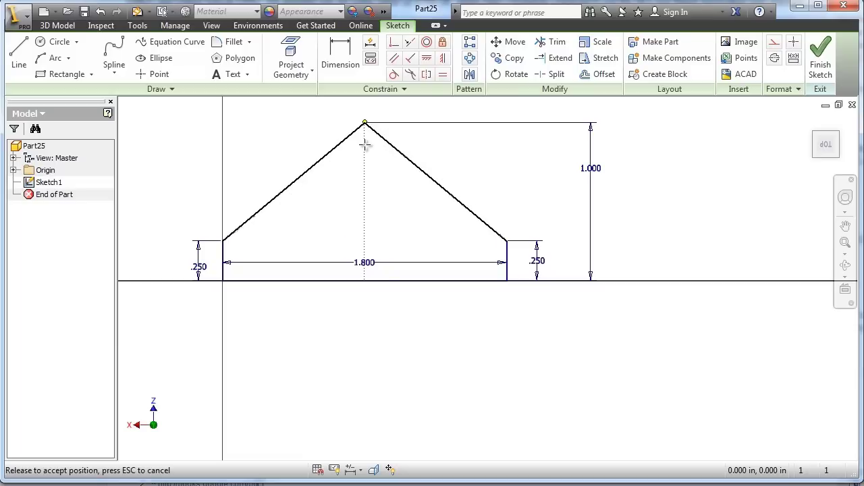
pyautogui.click(335, 49)
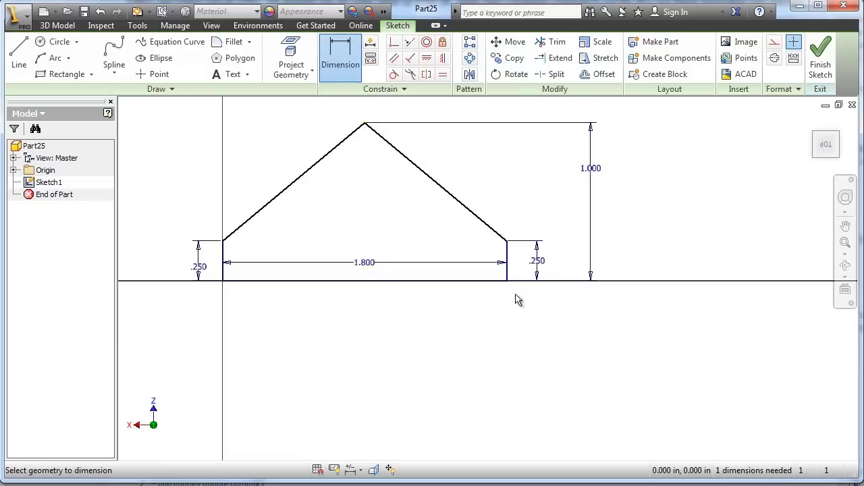
pyautogui.click(508, 277)
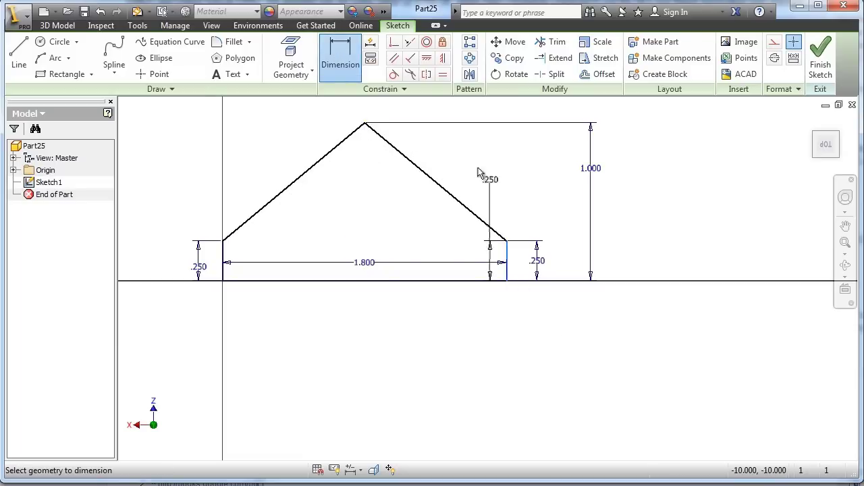
pyautogui.click(369, 126)
pyautogui.click(424, 110)
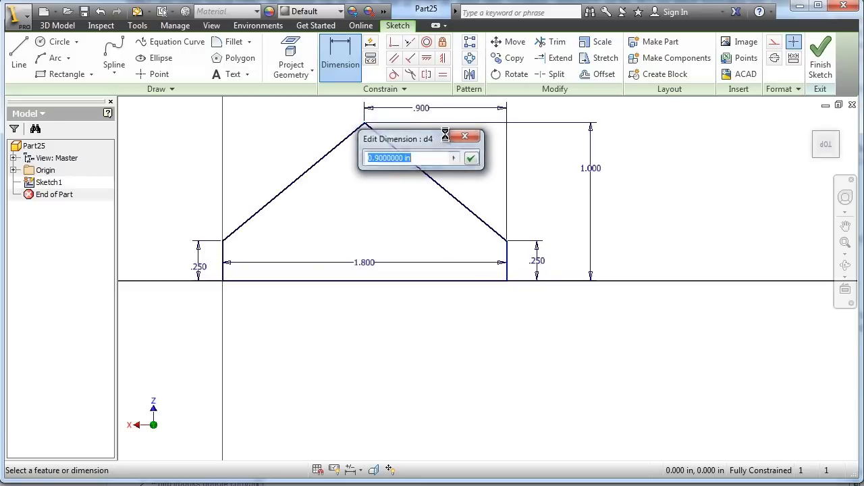
pyautogui.press('Return')
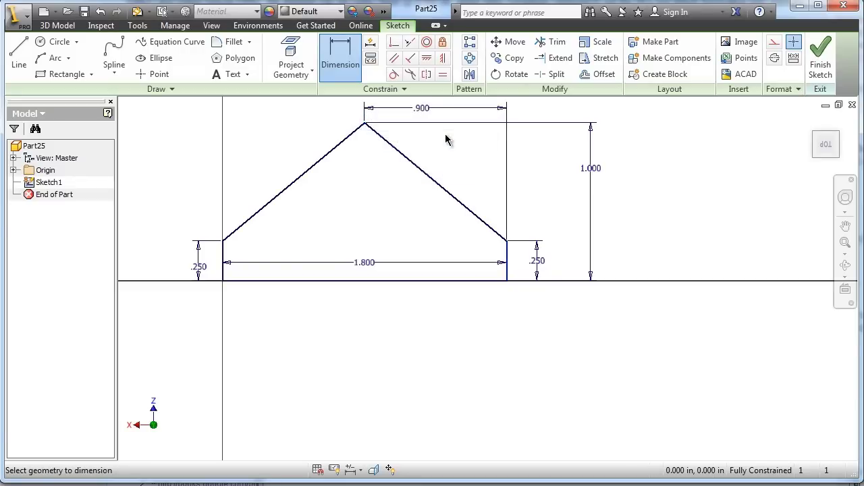
# Finish Sketch1 and zoom out to view the part in 3D
pyautogui.click(820, 64)
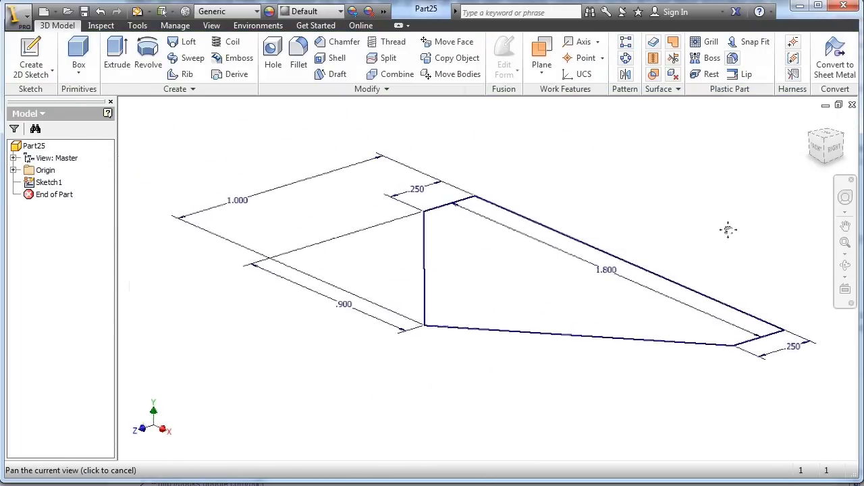
pyautogui.scroll(-3, 536, 184)
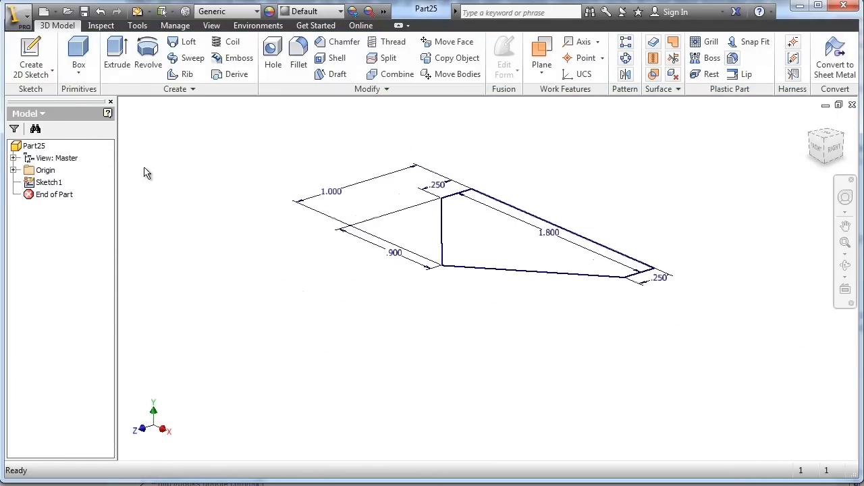
pyautogui.click(31, 61)
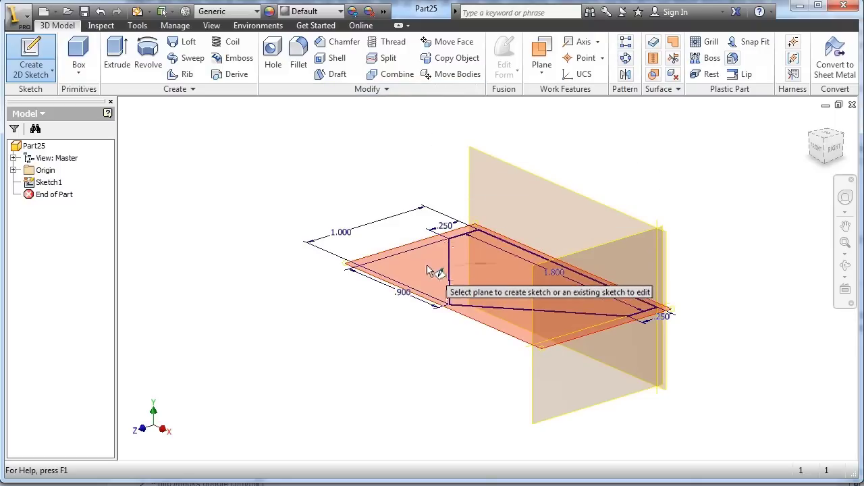
# Create a work plane offset 0.75 in above the profile's plane with a new sketch on it
pyautogui.click(54, 61)
pyautogui.click(46, 58)
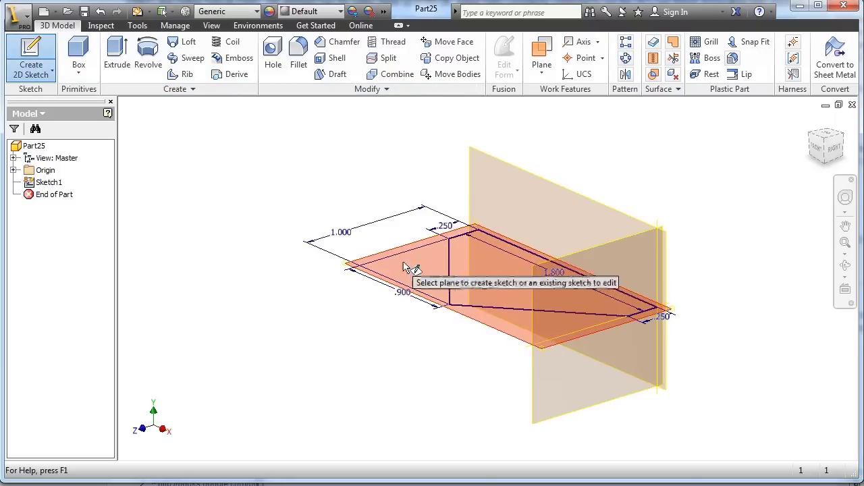
pyautogui.click(415, 246)
pyautogui.moveTo(415, 246); pyautogui.dragTo(414, 170)
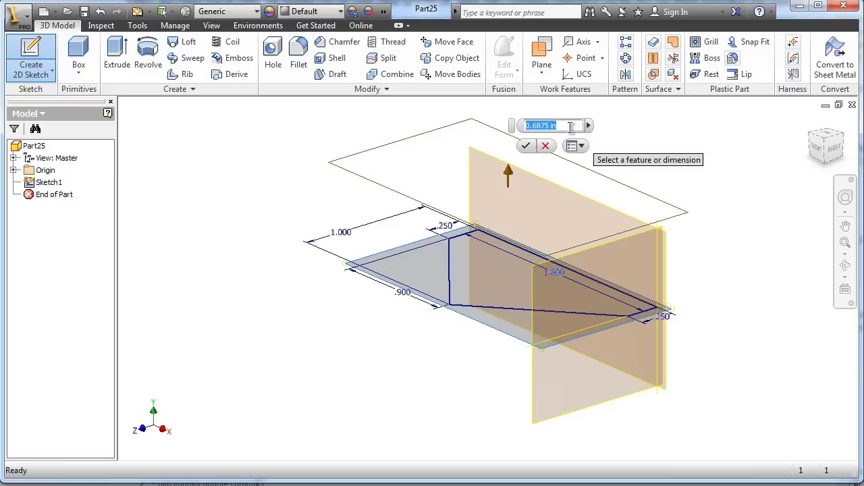
pyautogui.write('.75')
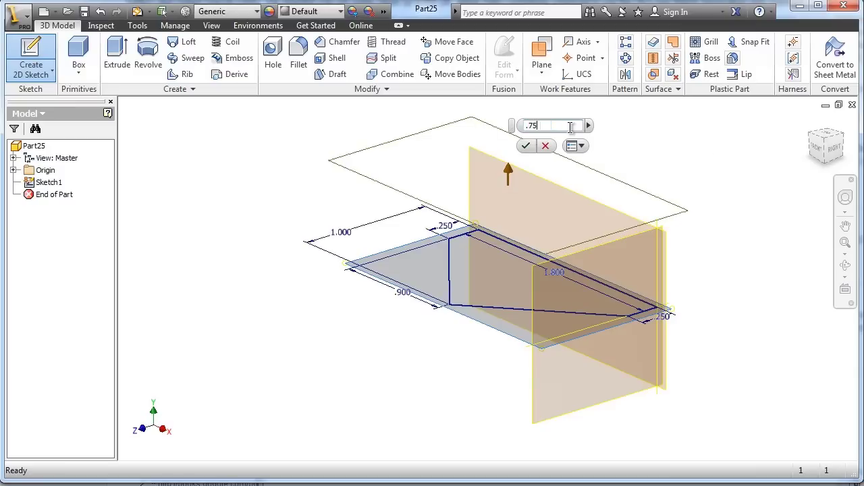
pyautogui.press('Return')
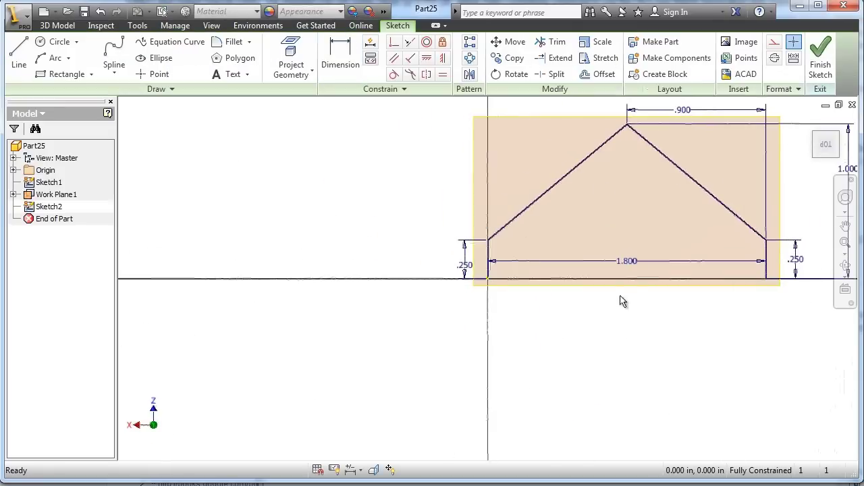
# Project Sketch1's left slanted edge into Sketch2 and return to a face-on view
pyautogui.moveTo(647, 193)
pyautogui.mouseDown(button='middle')
pyautogui.moveTo(498, 209)
pyautogui.moveTo(499, 222)
pyautogui.mouseUp(button='middle')
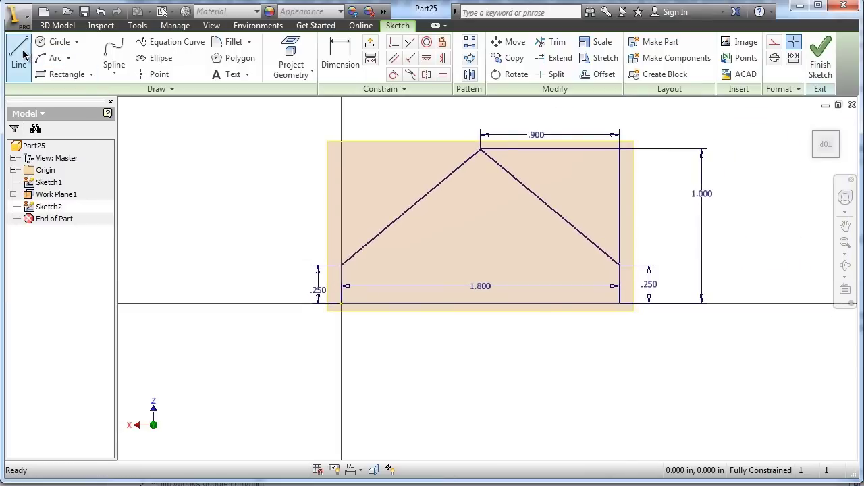
pyautogui.click(287, 56)
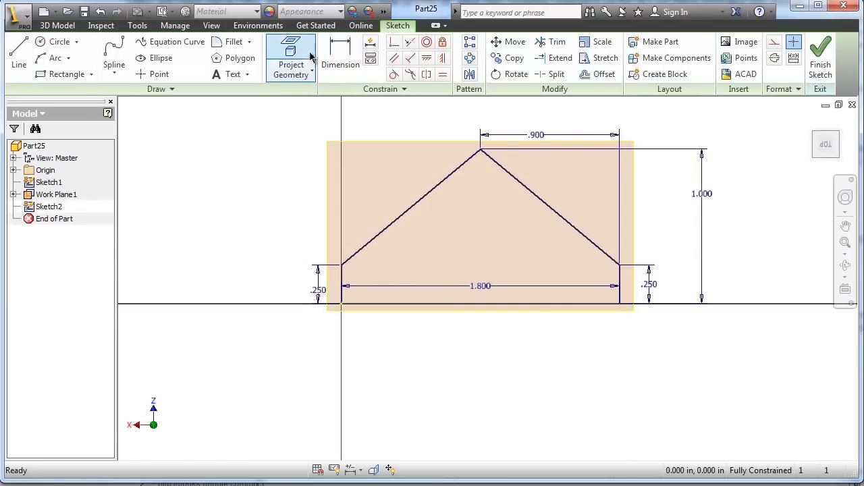
pyautogui.click(413, 207)
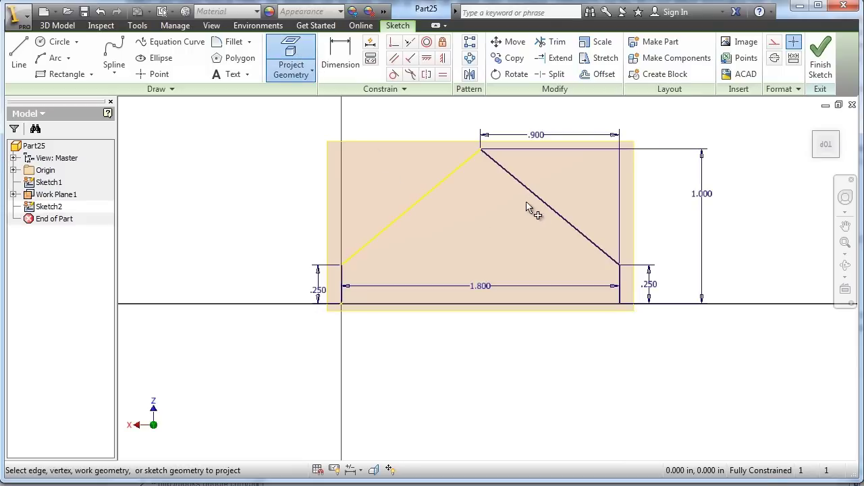
pyautogui.click(845, 265)
pyautogui.moveTo(517, 290)
pyautogui.mouseDown()
pyautogui.moveTo(623, 201)
pyautogui.moveTo(658, 194)
pyautogui.moveTo(550, 272)
pyautogui.mouseUp()
pyautogui.press('Escape')
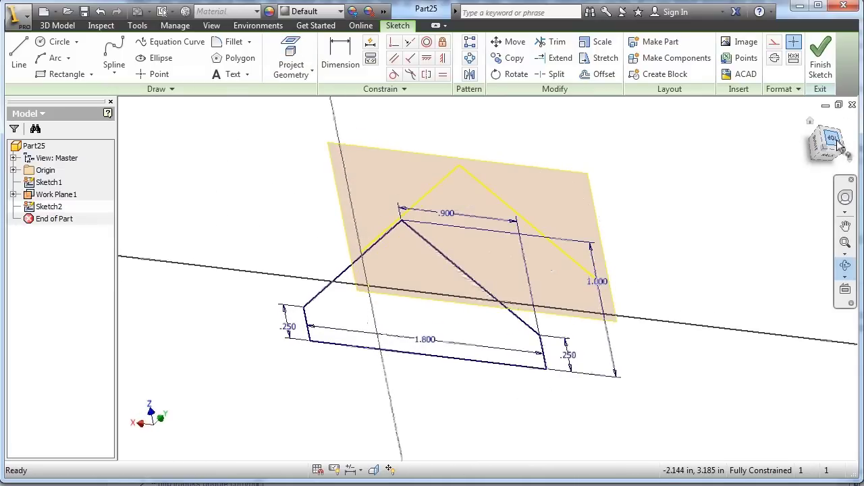
pyautogui.click(836, 143)
# Project Sketch1's left vertical, bottom and right vertical edges into Sketch2
pyautogui.press('F4')
pyautogui.rightClick(385, 328)
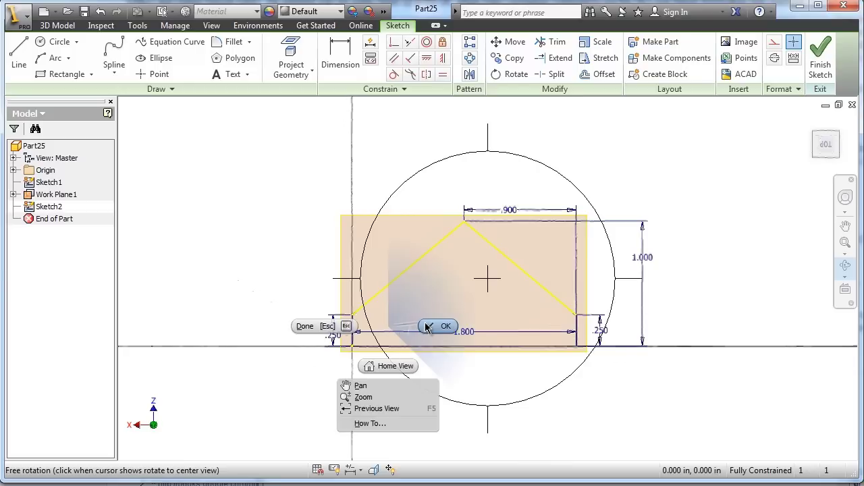
pyautogui.click(401, 336)
pyautogui.click(358, 336)
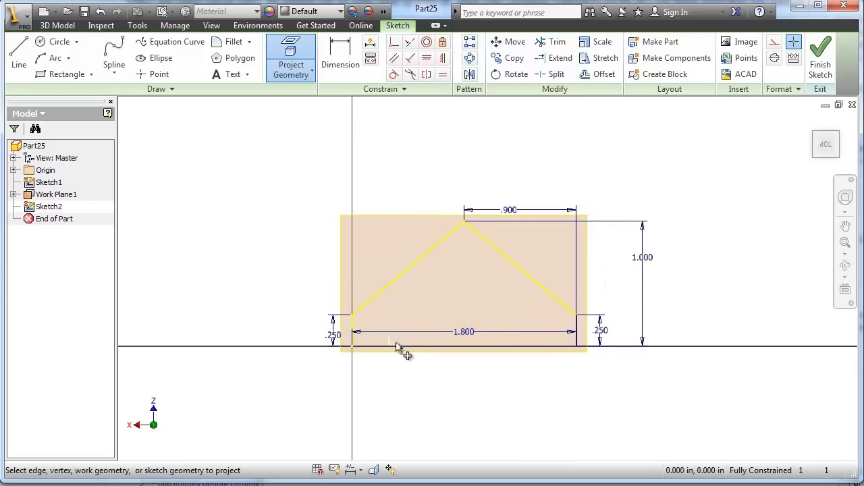
pyautogui.click(401, 347)
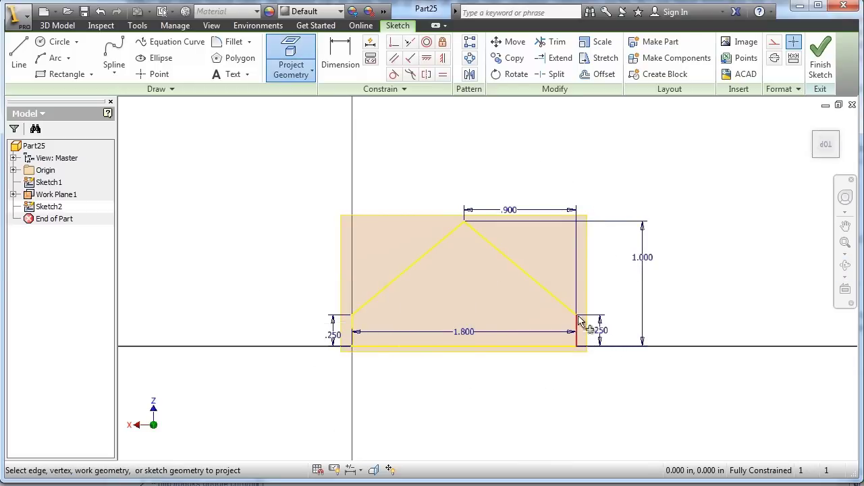
pyautogui.click(577, 324)
# Draw the inner profile's bottom line, two slanted edges and left side
pyautogui.click(21, 54)
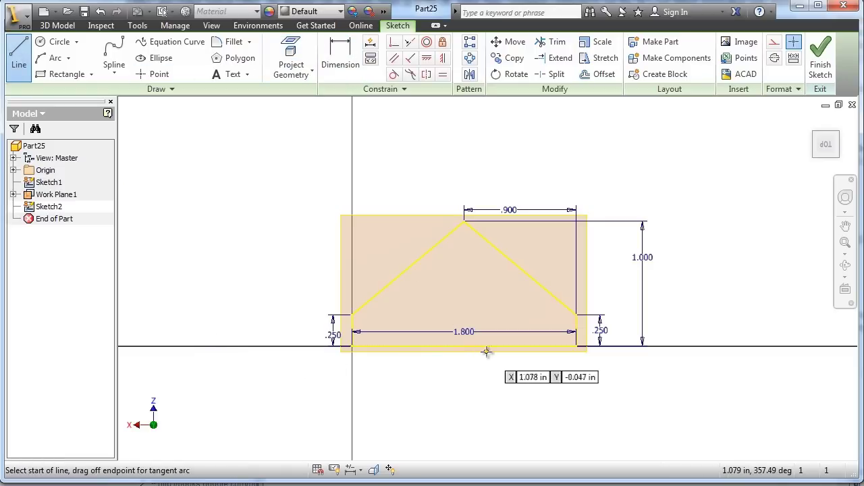
pyautogui.click(377, 346)
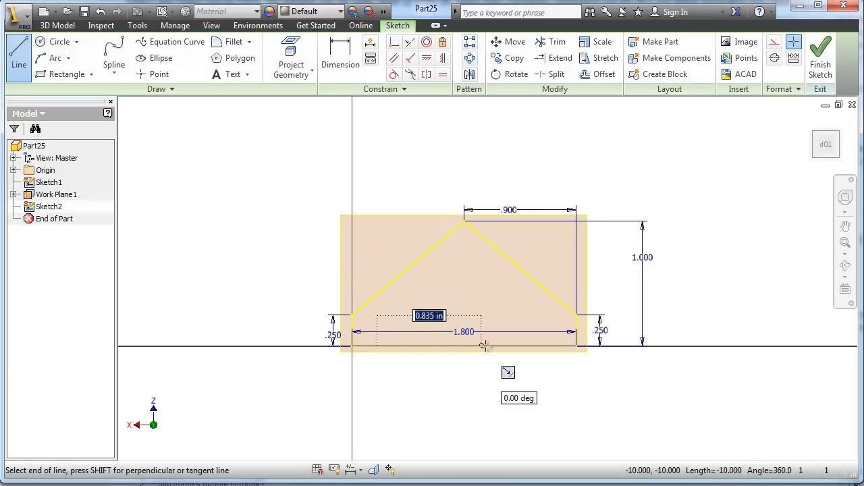
pyautogui.doubleClick(541, 347)
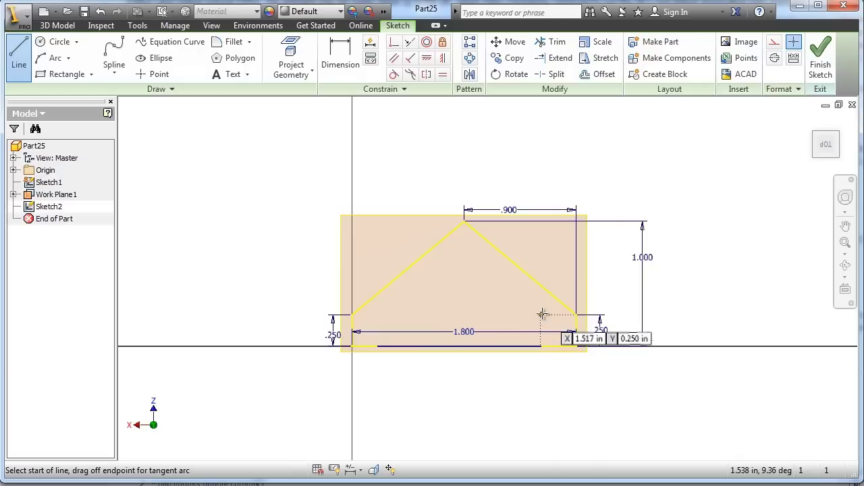
pyautogui.click(542, 314)
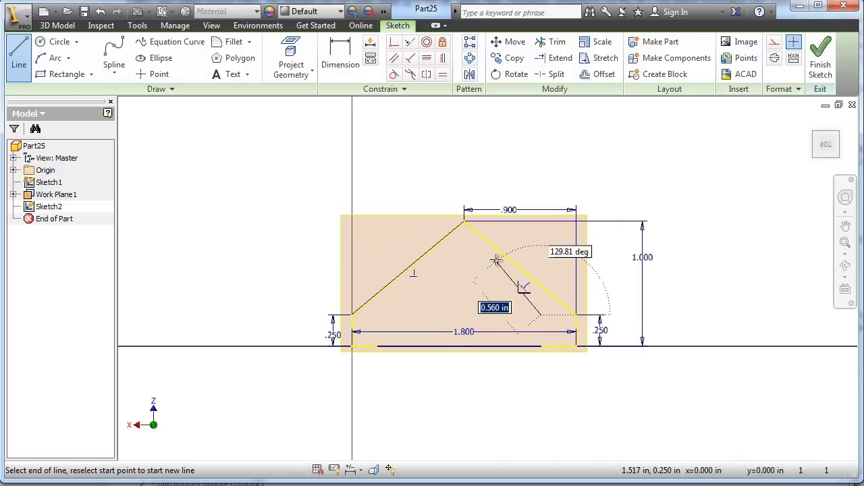
pyautogui.click(464, 252)
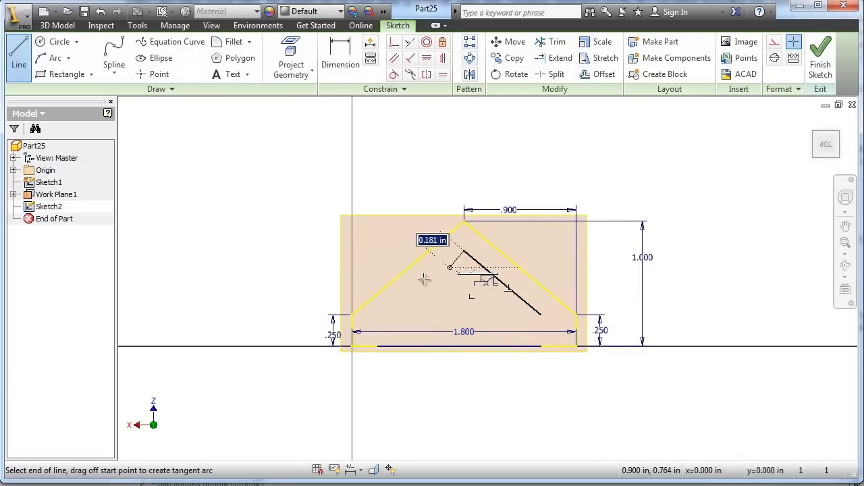
pyautogui.click(378, 315)
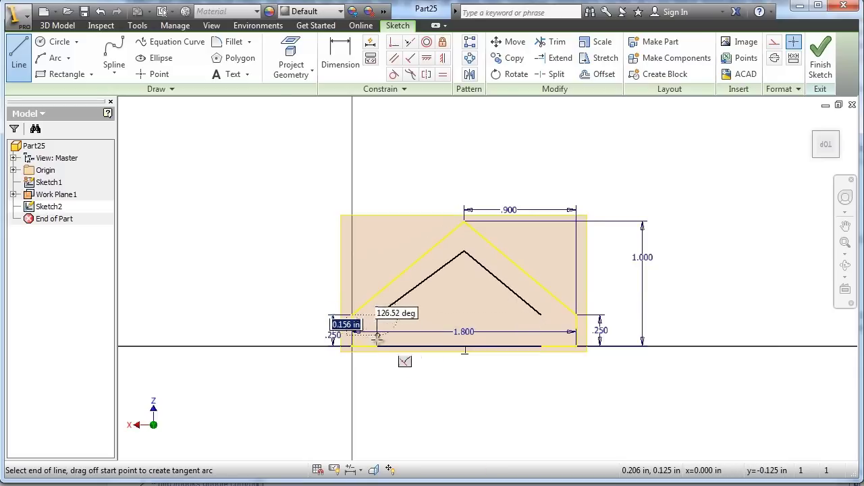
pyautogui.click(378, 347)
pyautogui.rightClick(485, 367)
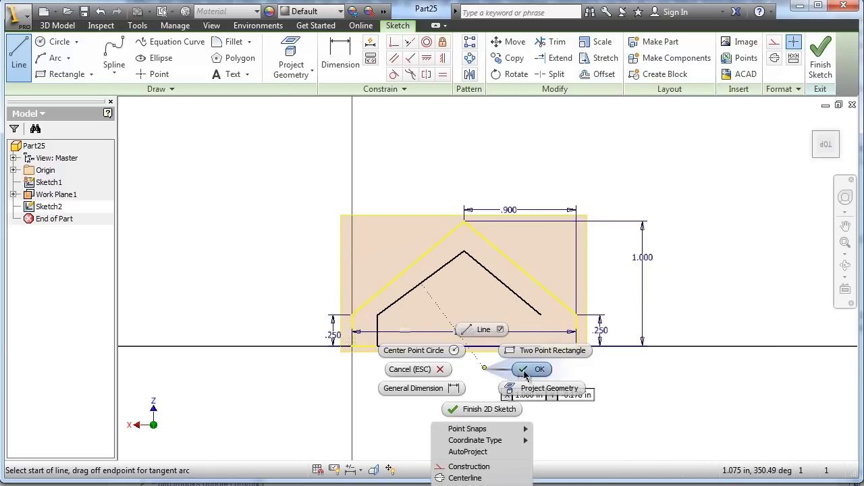
pyautogui.click(531, 370)
# Add the inner profile's right vertical side down to the bottom line
pyautogui.press('l')
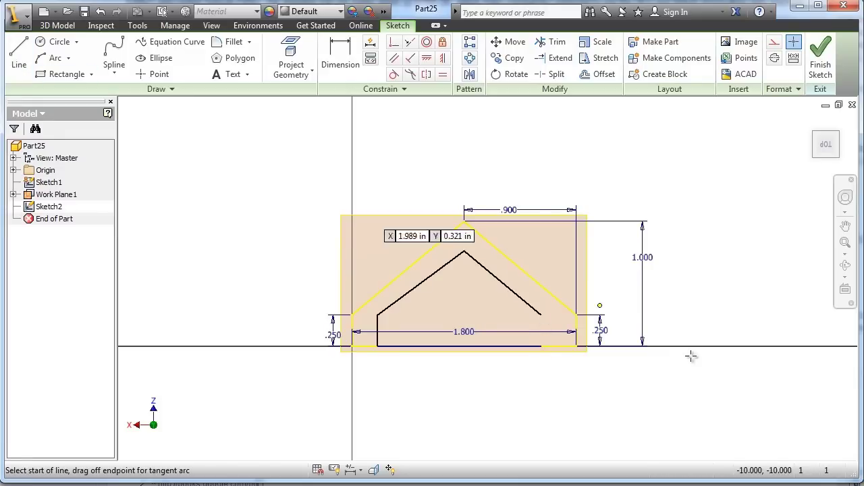
pyautogui.click(541, 314)
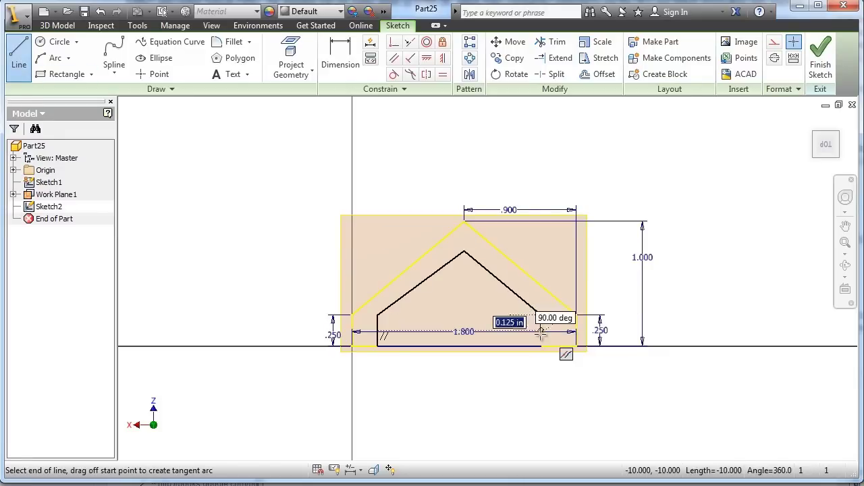
pyautogui.click(541, 346)
pyautogui.rightClick(554, 412)
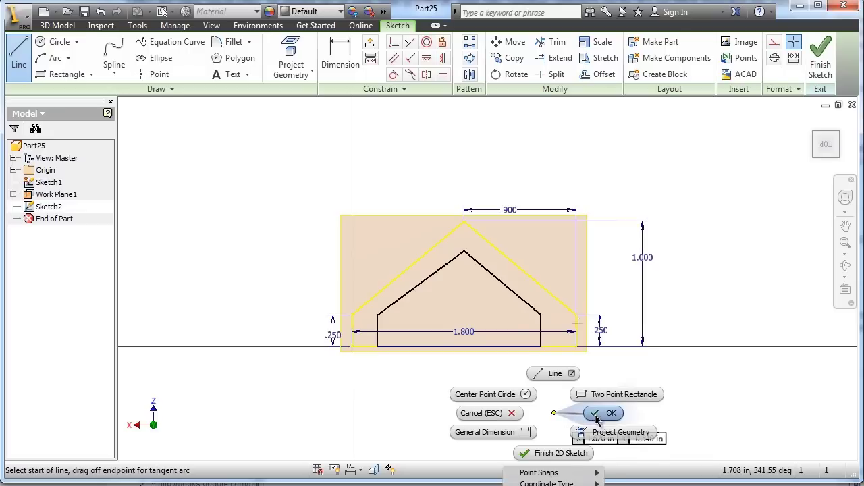
pyautogui.click(596, 417)
# Dimension both vertical sides of the inner profile at .250
pyautogui.press('d')
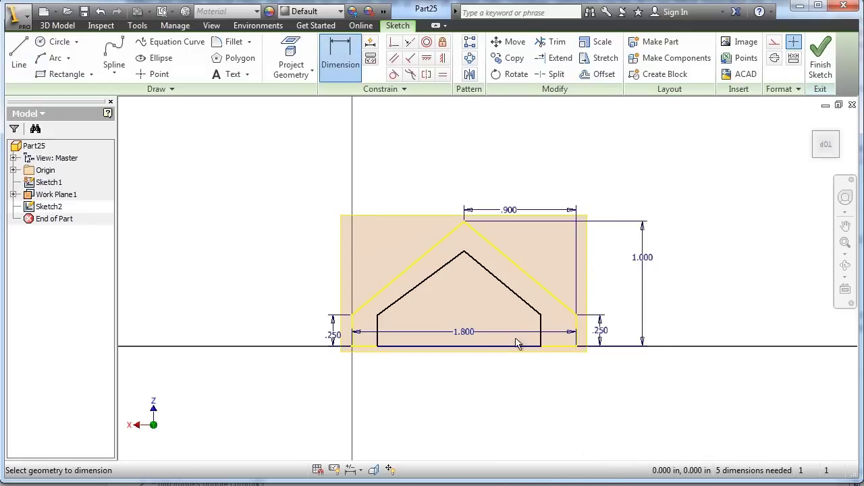
pyautogui.click(542, 338)
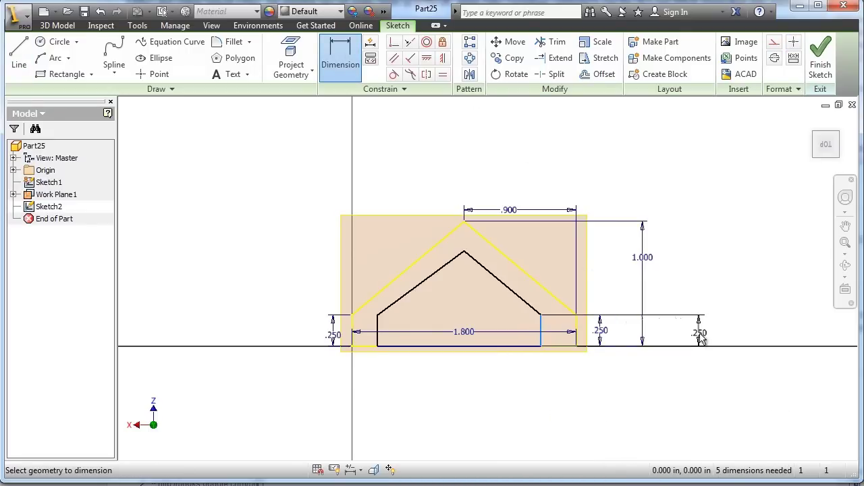
pyautogui.click(700, 336)
pyautogui.click(749, 384)
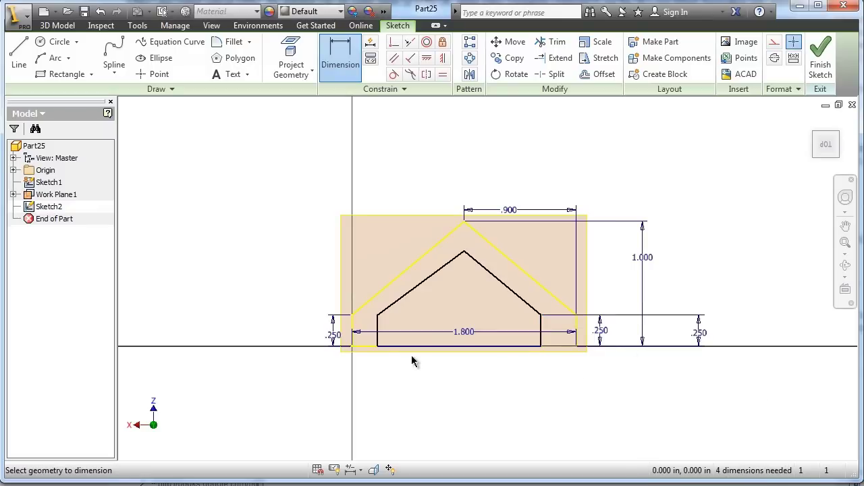
pyautogui.click(378, 334)
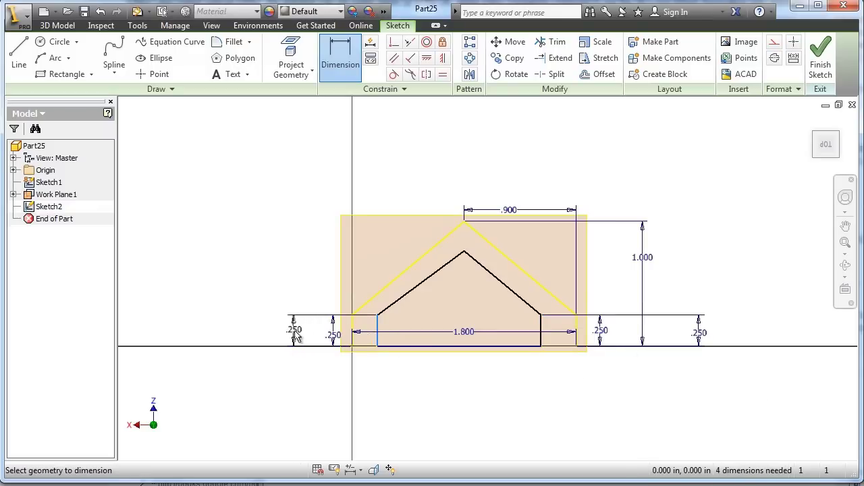
pyautogui.click(295, 335)
pyautogui.click(343, 382)
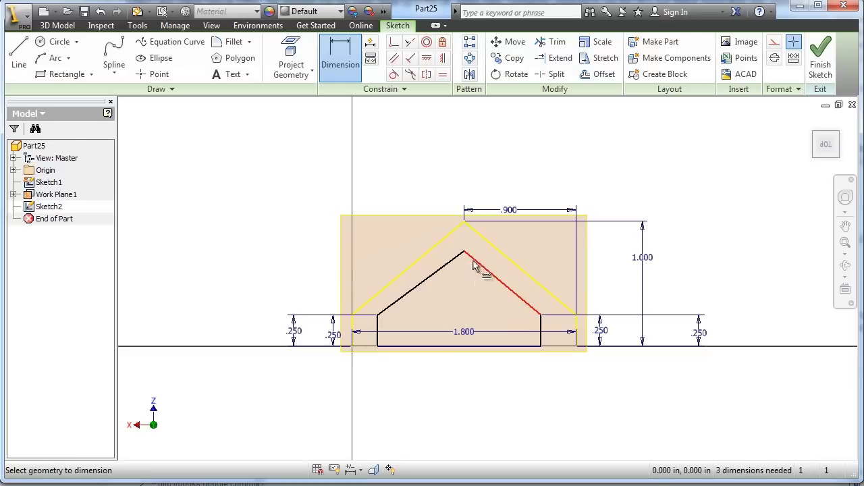
# Set the inner peak height to .750 and discard the over-constraining .600 dimension
pyautogui.click(477, 349)
pyautogui.click(463, 251)
pyautogui.click(234, 297)
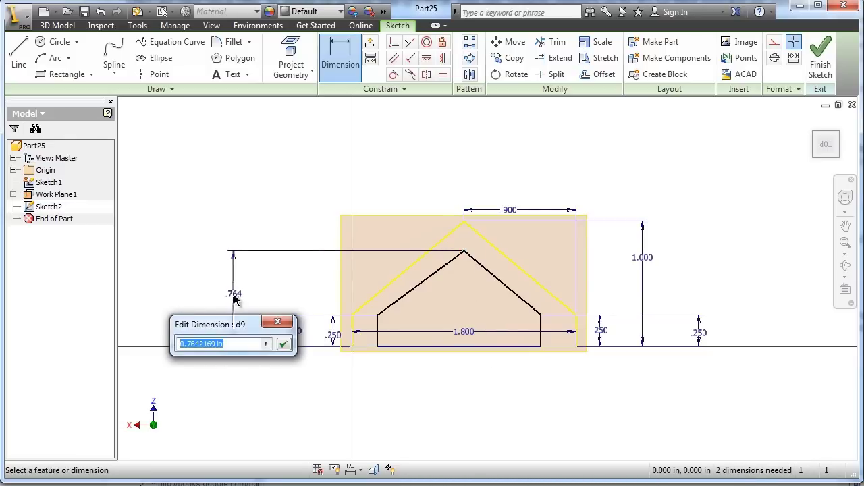
pyautogui.press('Return')
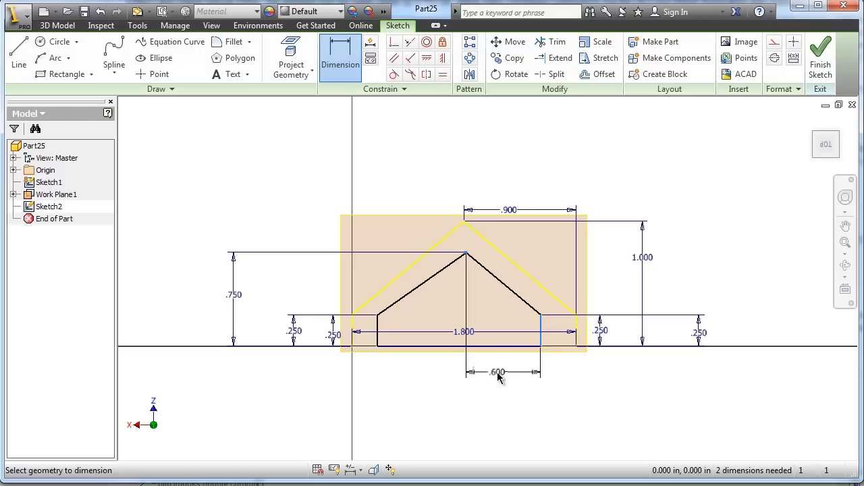
pyautogui.click(498, 377)
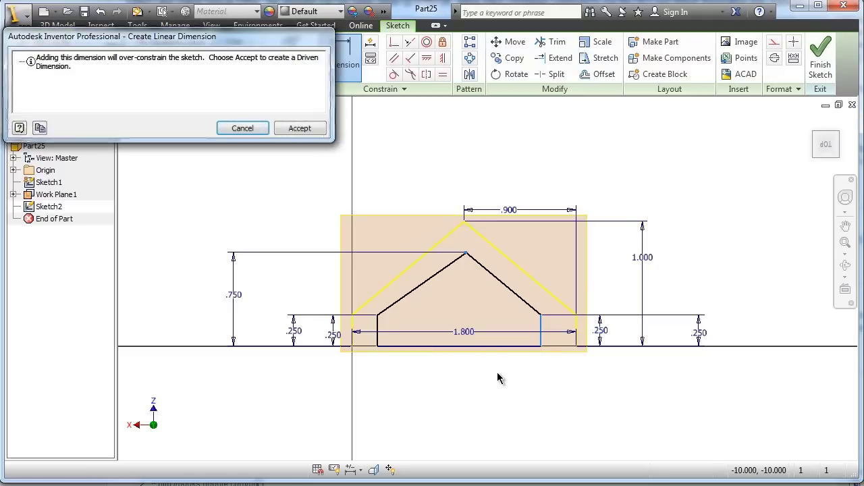
pyautogui.click(242, 128)
pyautogui.rightClick(437, 135)
pyautogui.click(442, 129)
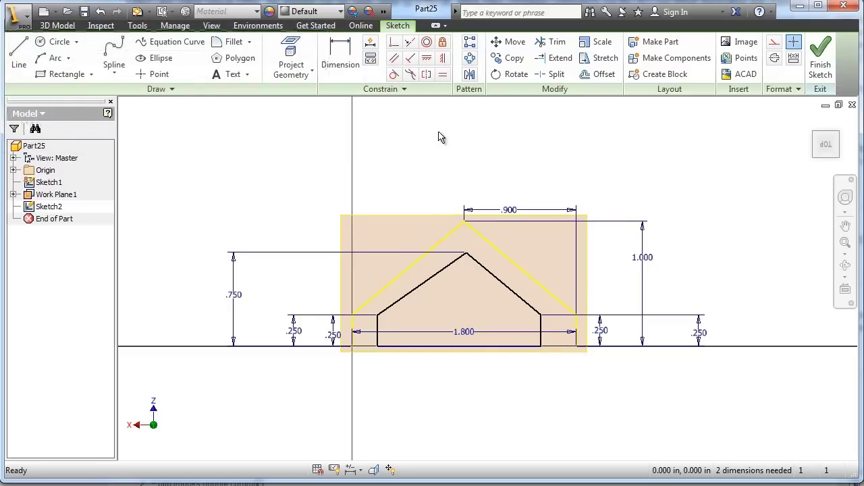
# Dimension the right gap between inner and outer sides as (1.8-1.2)/2, giving .300
pyautogui.moveTo(540, 342)
pyautogui.mouseDown()
pyautogui.moveTo(569, 345)
pyautogui.moveTo(472, 341)
pyautogui.moveTo(560, 346)
pyautogui.moveTo(527, 343)
pyautogui.mouseUp()
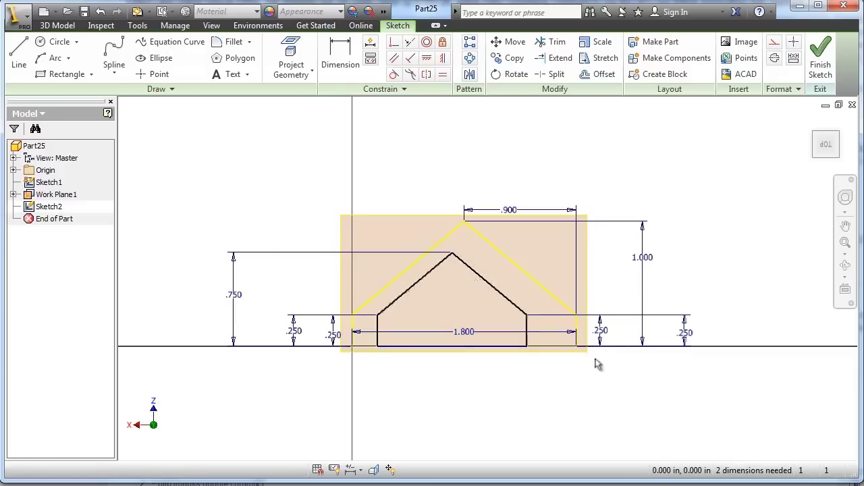
pyautogui.press('d')
pyautogui.click(576, 342)
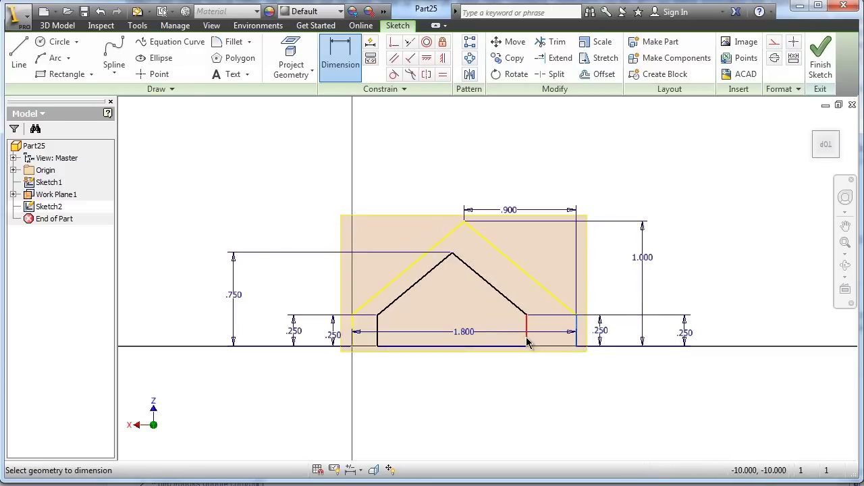
pyautogui.click(527, 342)
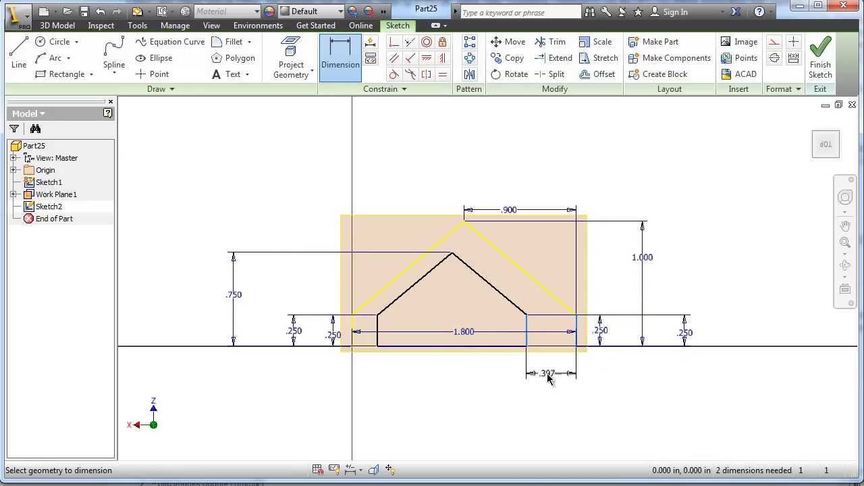
pyautogui.click(549, 379)
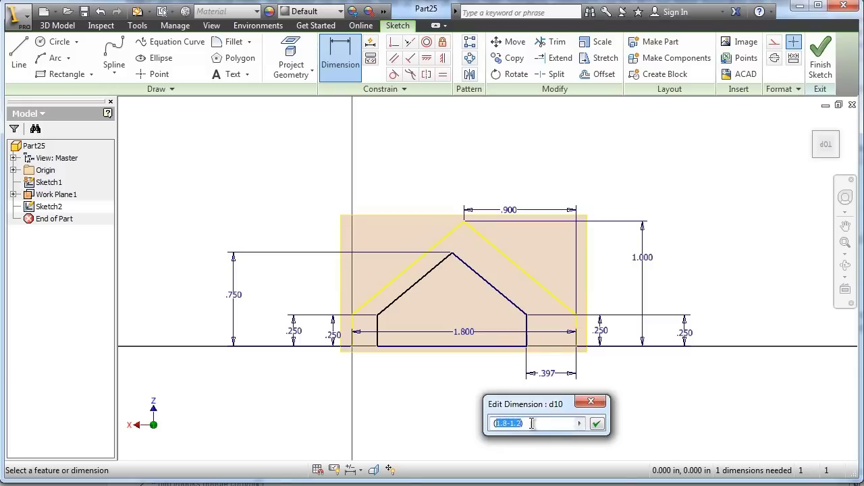
pyautogui.click(539, 426)
pyautogui.write('/2')
pyautogui.press('Return')
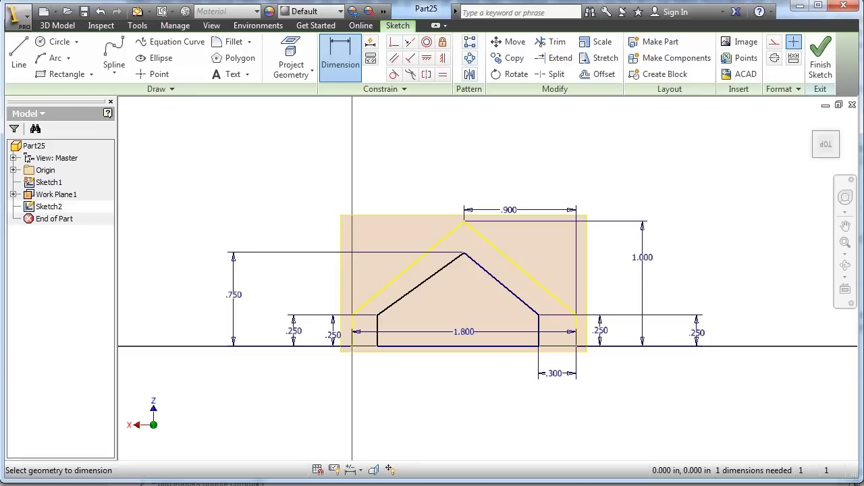
pyautogui.rightClick(676, 250)
pyautogui.click(601, 237)
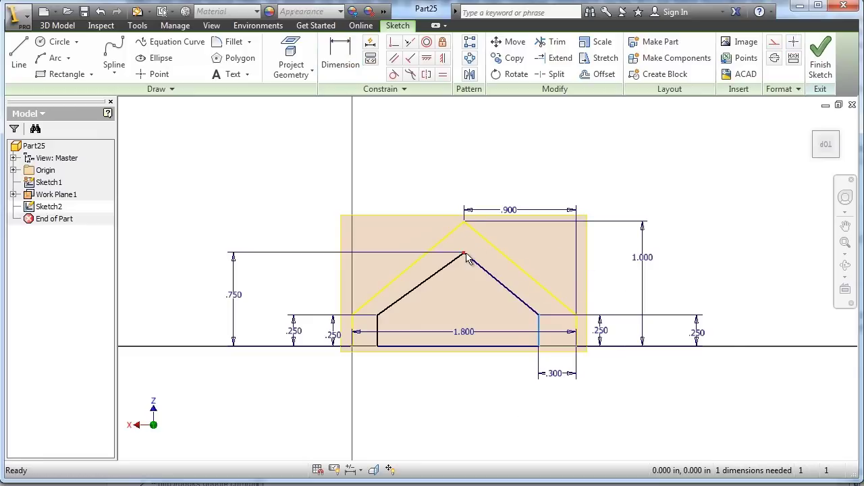
pyautogui.moveTo(468, 257)
pyautogui.mouseDown()
pyautogui.moveTo(497, 260)
pyautogui.moveTo(436, 260)
pyautogui.moveTo(517, 294)
pyautogui.moveTo(492, 271)
pyautogui.mouseUp()
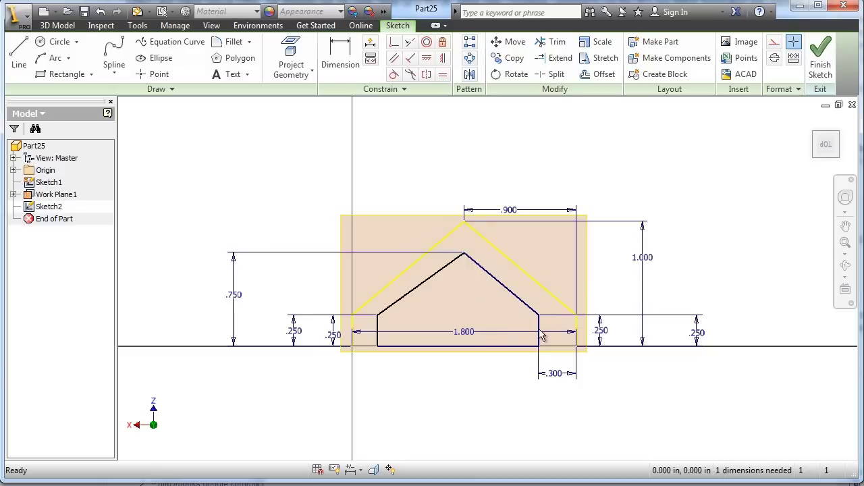
pyautogui.moveTo(542, 322); pyautogui.dragTo(392, 352)
# Set the left gap between the inner and outer vertical sides to .3
pyautogui.press('d')
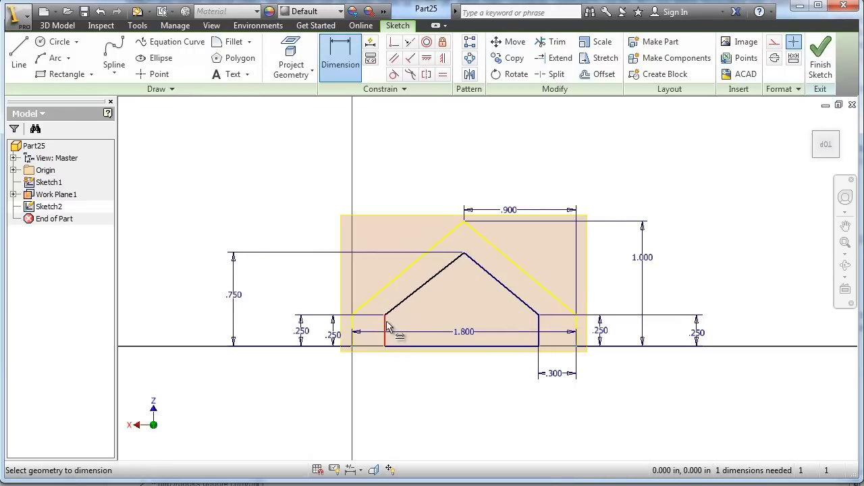
pyautogui.click(386, 328)
pyautogui.click(353, 331)
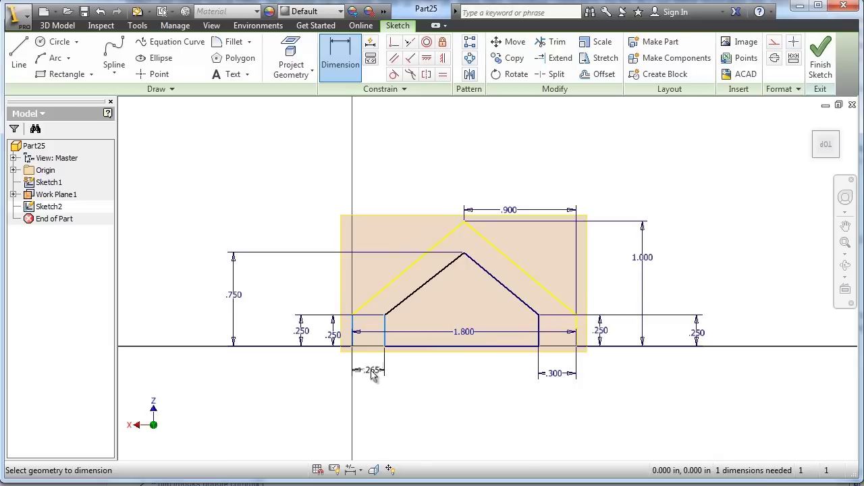
pyautogui.click(373, 376)
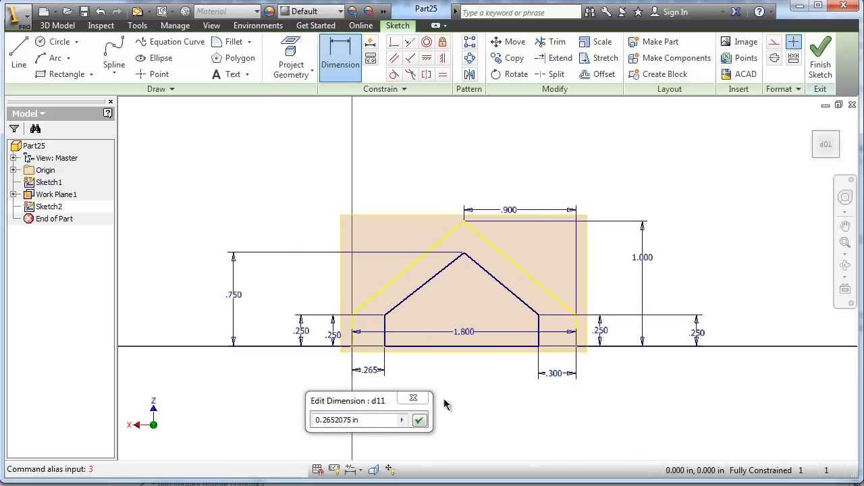
pyautogui.click(372, 421)
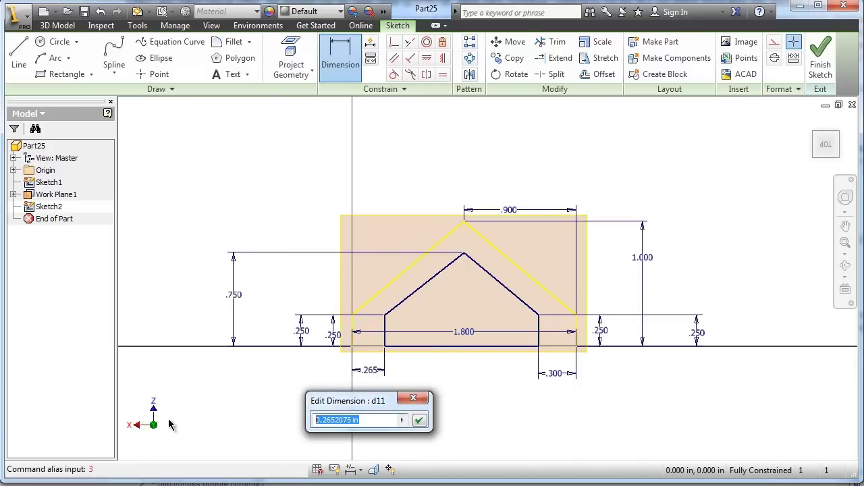
pyautogui.write('.3')
pyautogui.press('Return')
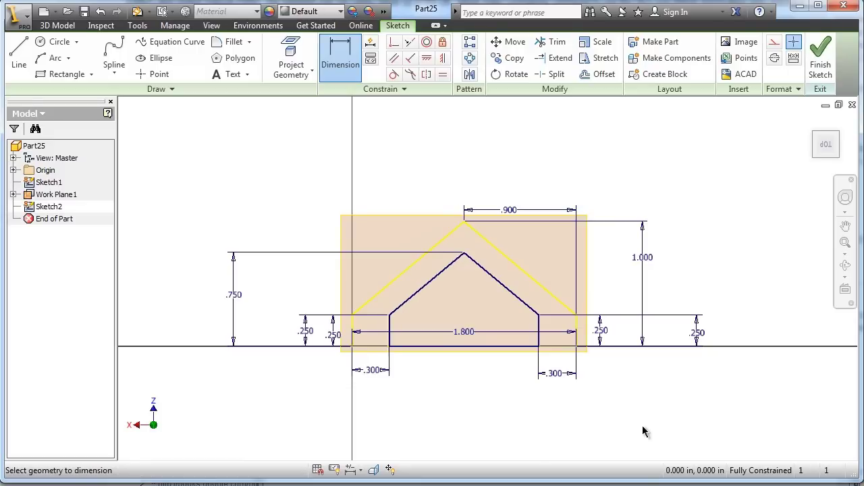
# Finish Sketch2 and create Loft1 from Sketch1's profile to Sketch2's inner loop
pyautogui.click(820, 67)
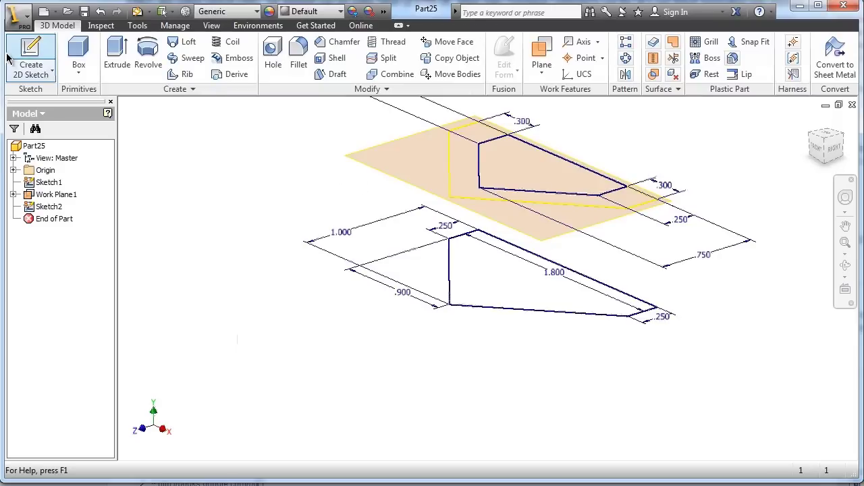
pyautogui.click(188, 42)
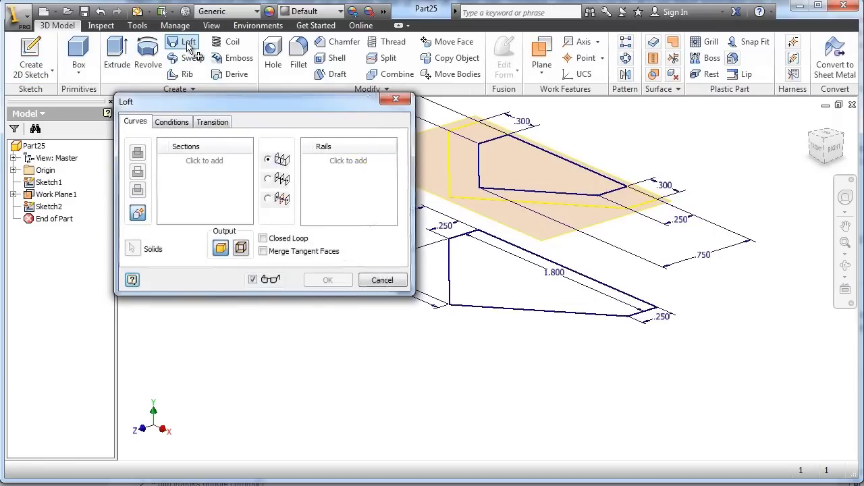
pyautogui.click(543, 312)
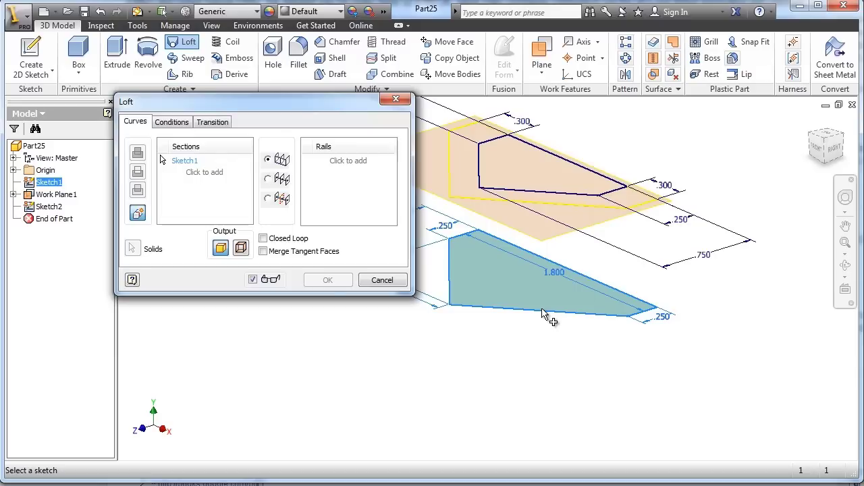
pyautogui.click(523, 195)
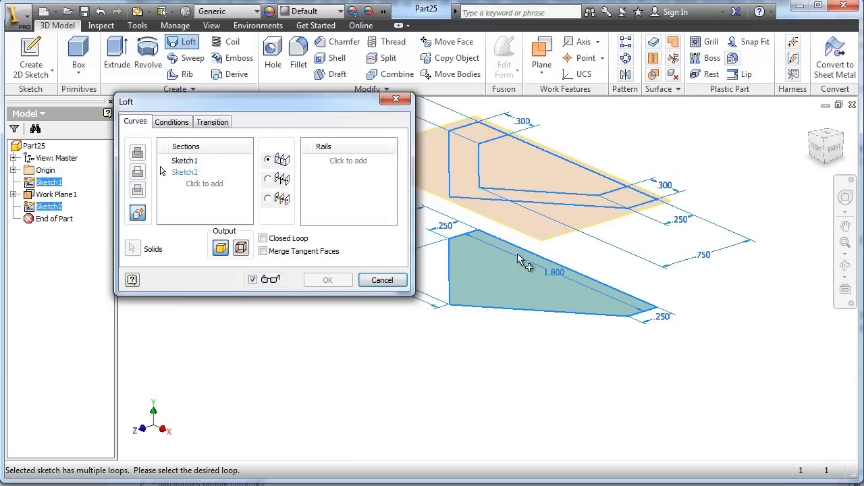
pyautogui.click(527, 179)
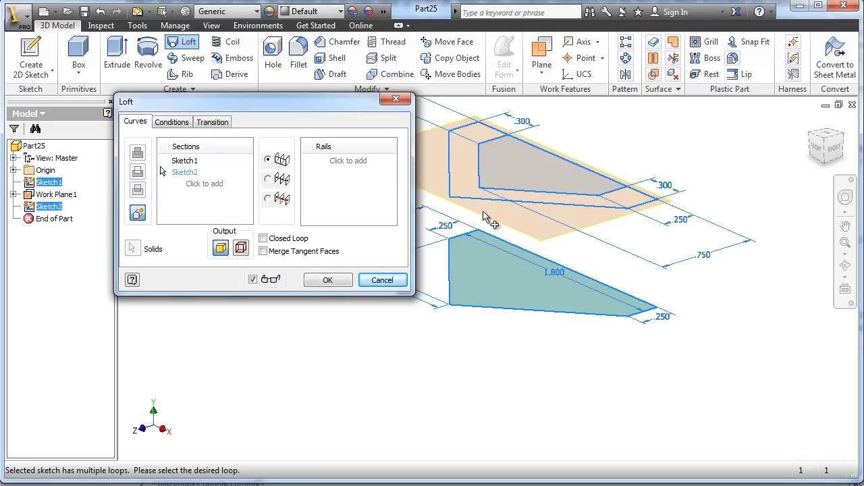
pyautogui.click(327, 283)
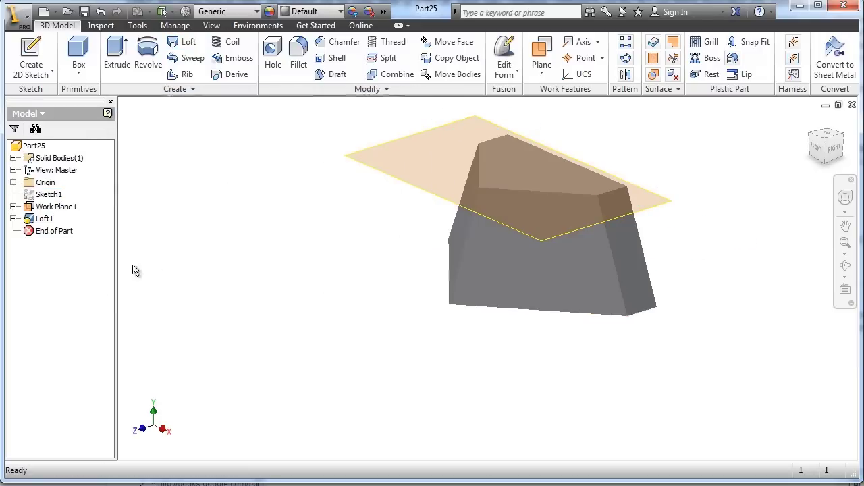
# Turn off Work Plane1's visibility and orbit to inspect the loft from below
pyautogui.rightClick(57, 207)
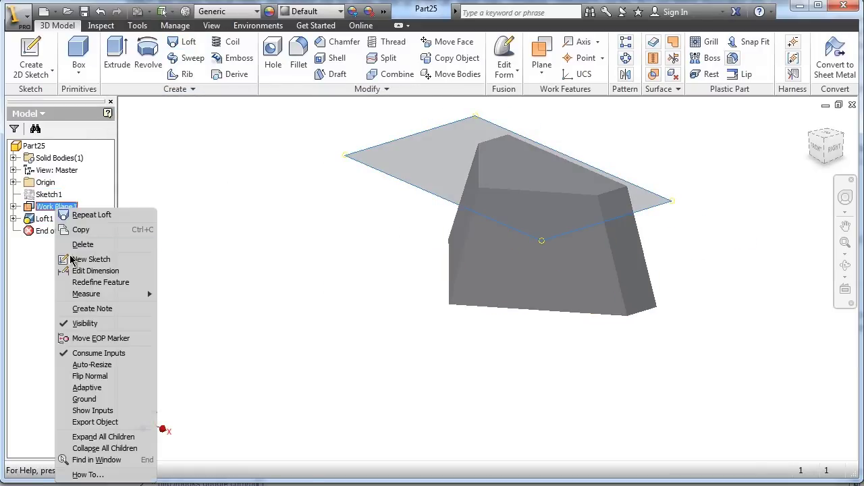
pyautogui.click(91, 324)
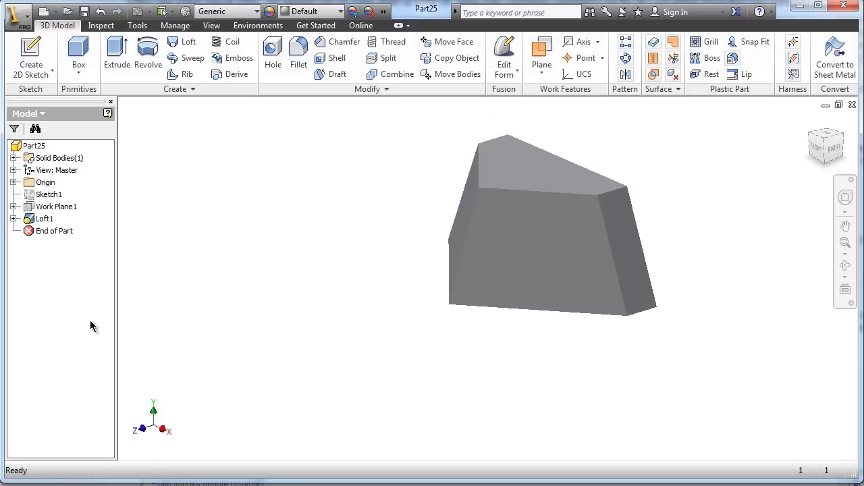
pyautogui.click(845, 265)
pyautogui.moveTo(514, 257); pyautogui.dragTo(445, 187)
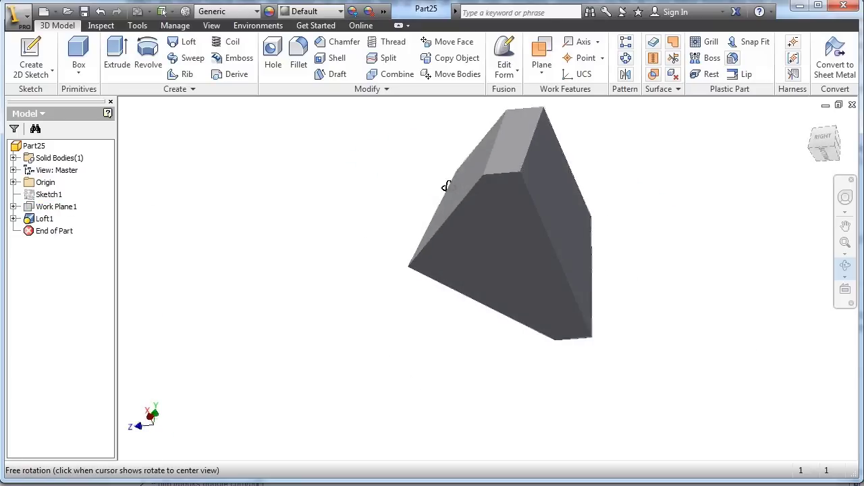
pyautogui.moveTo(508, 263); pyautogui.dragTo(594, 177)
pyautogui.rightClick(584, 192)
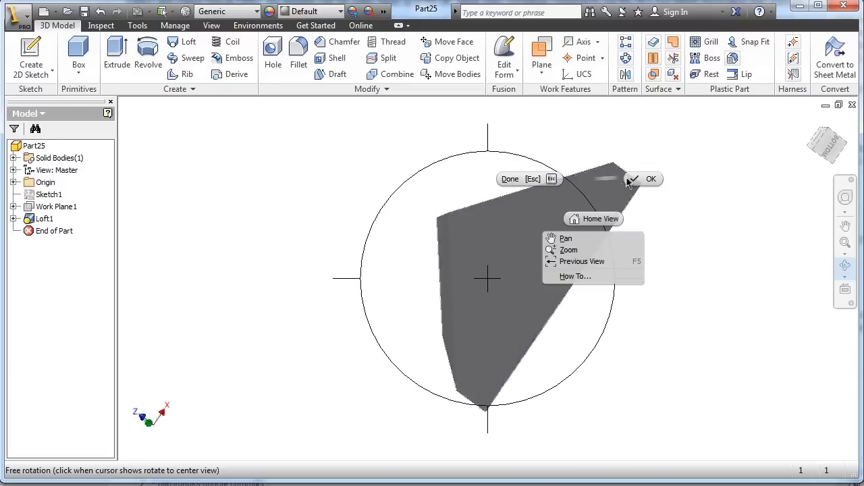
pyautogui.click(638, 177)
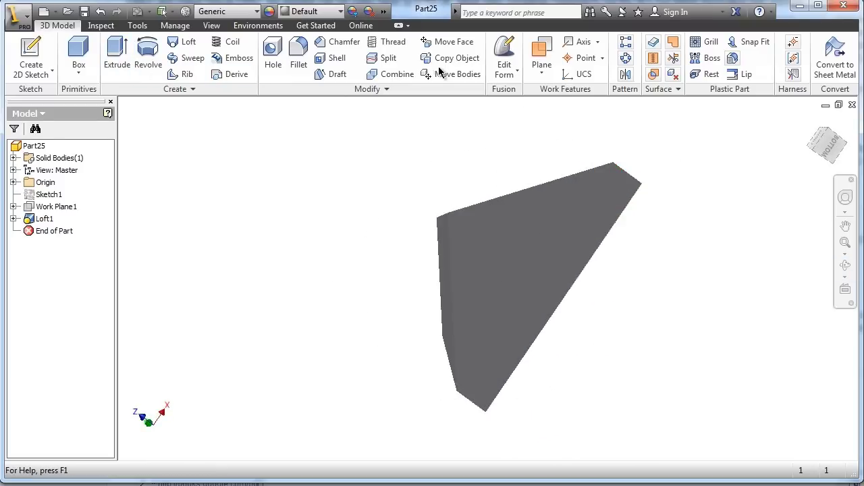
# Shell the loft with 0.1 in walls, leaving the large face open
pyautogui.click(337, 60)
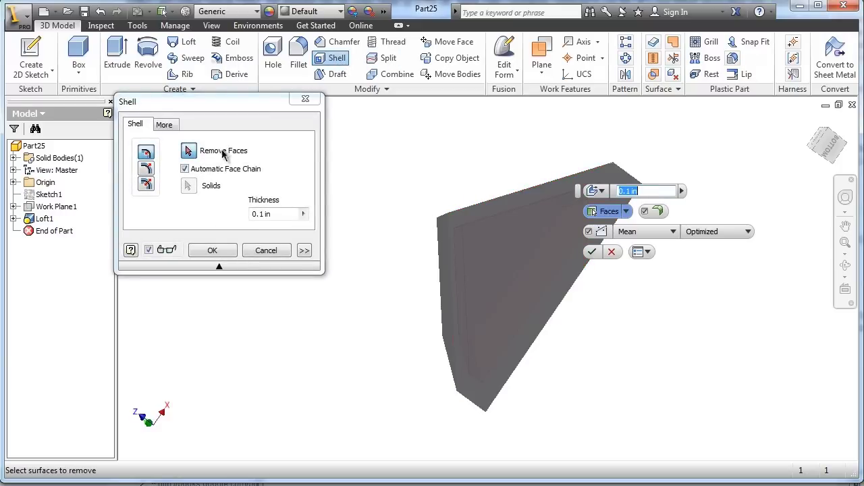
pyautogui.click(538, 272)
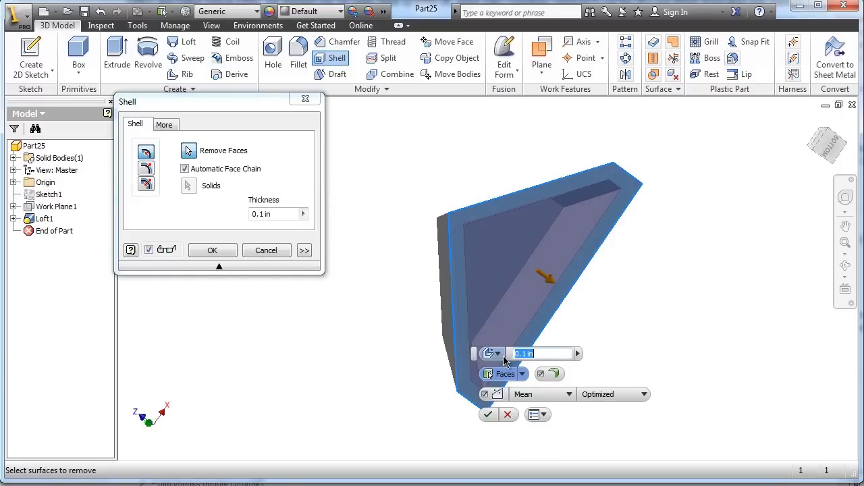
pyautogui.click(214, 251)
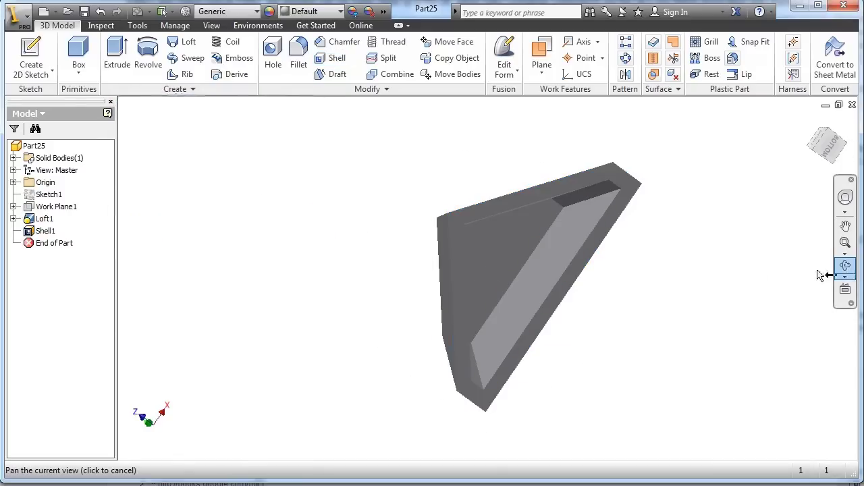
# Inspect the hollow part, then start a new 2D sketch on its front face
pyautogui.click(846, 265)
pyautogui.moveTo(563, 265); pyautogui.dragTo(540, 378)
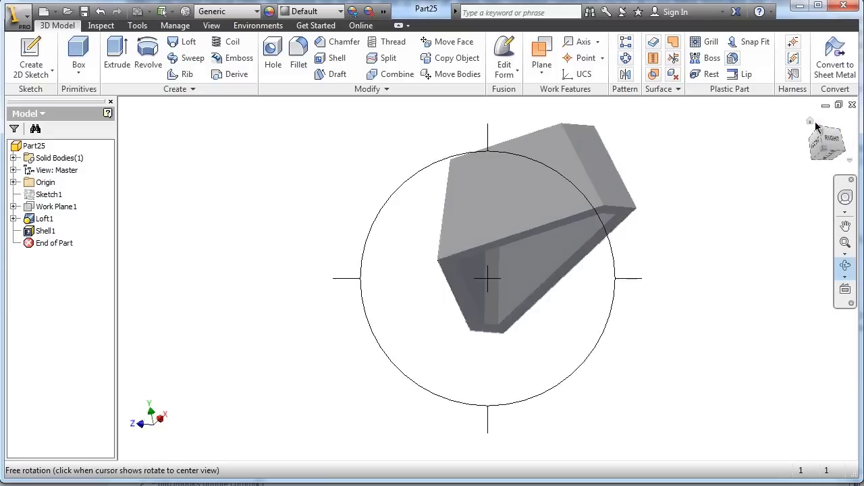
pyautogui.click(814, 123)
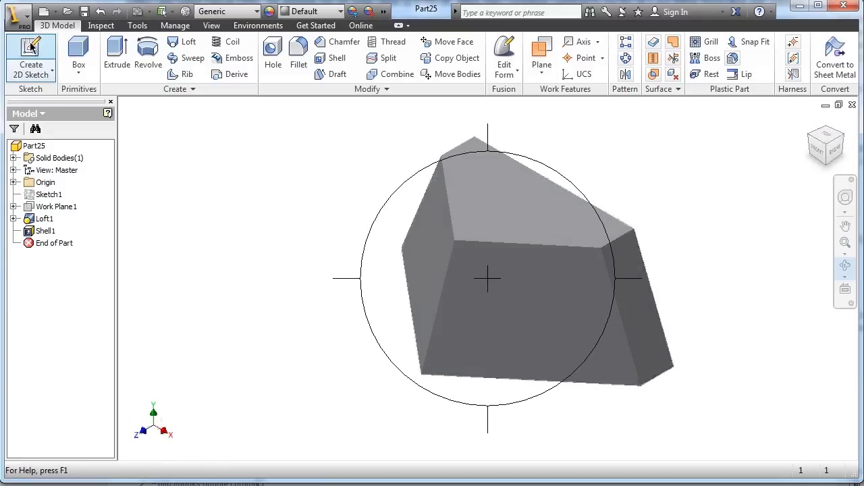
pyautogui.click(30, 46)
pyautogui.click(519, 299)
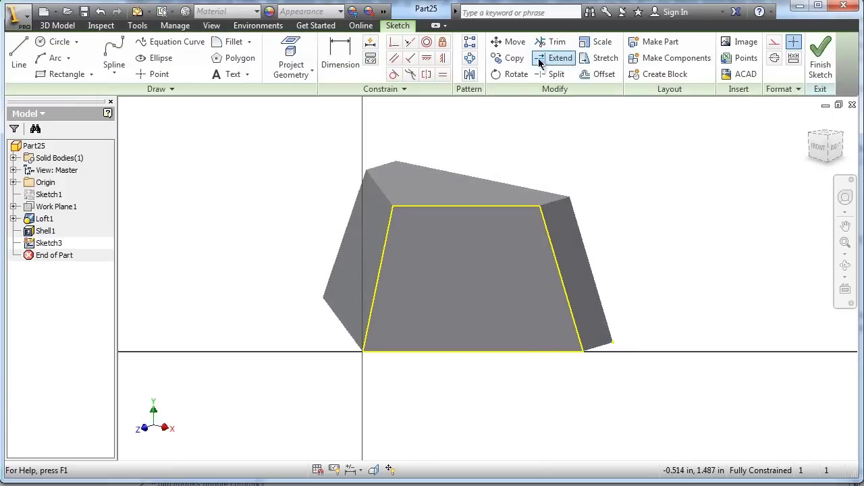
# Offset the front face outline inward and dimension the border to 0.1 in
pyautogui.click(591, 76)
pyautogui.click(516, 209)
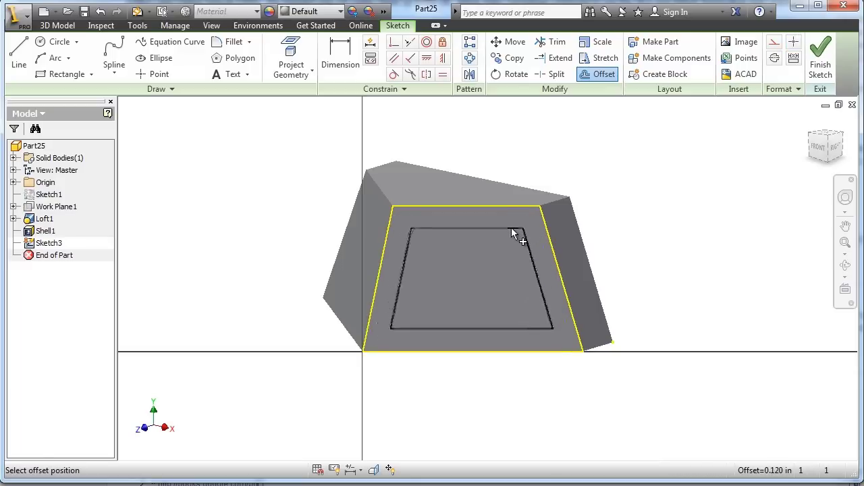
pyautogui.click(512, 228)
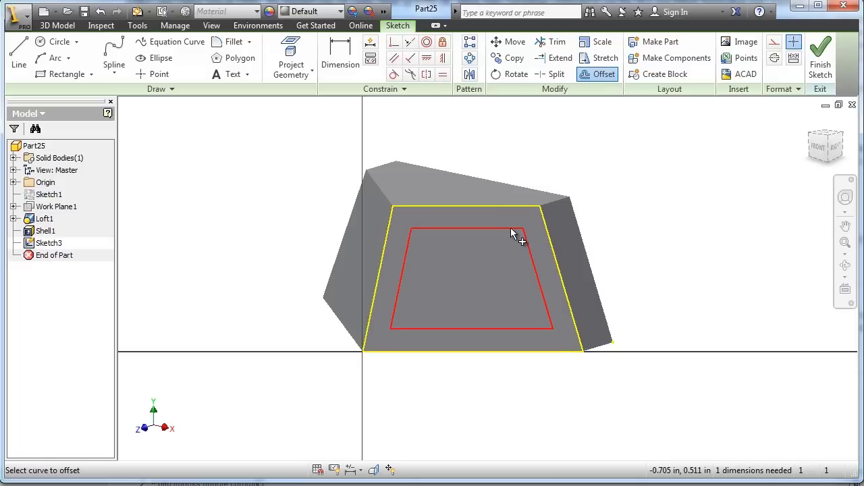
pyautogui.click(341, 55)
pyautogui.click(477, 211)
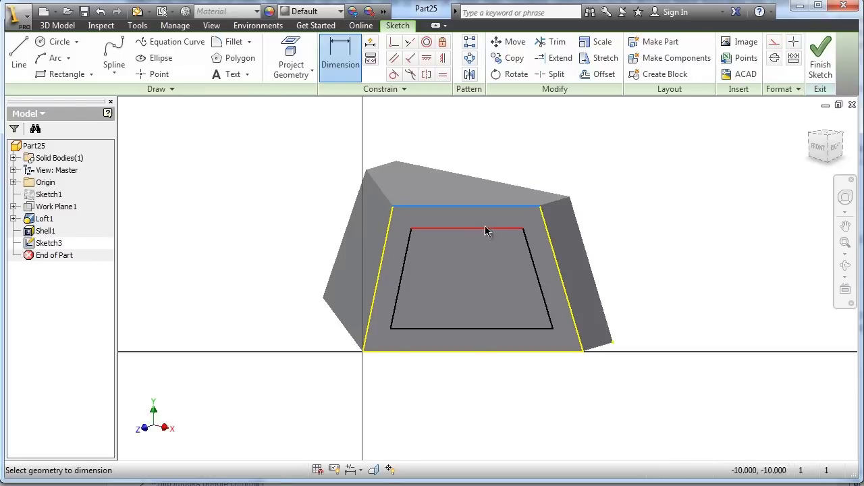
pyautogui.click(486, 229)
pyautogui.click(629, 218)
pyautogui.write('.1')
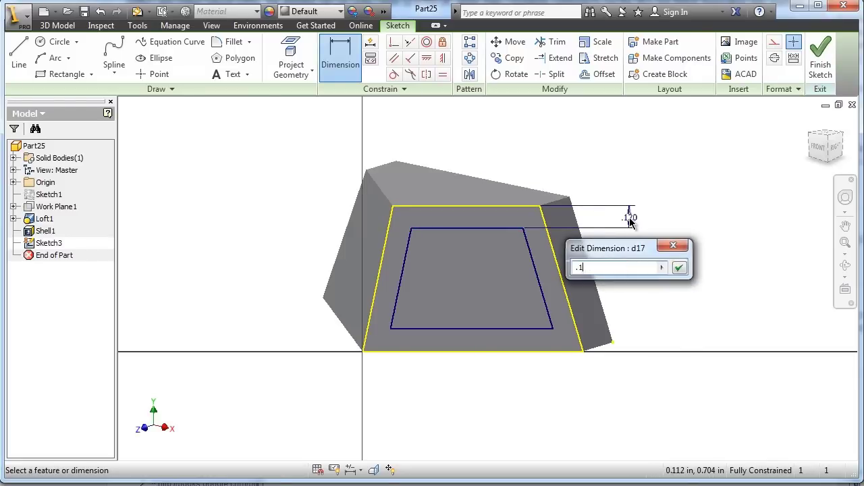
pyautogui.press('Return')
pyautogui.click(820, 59)
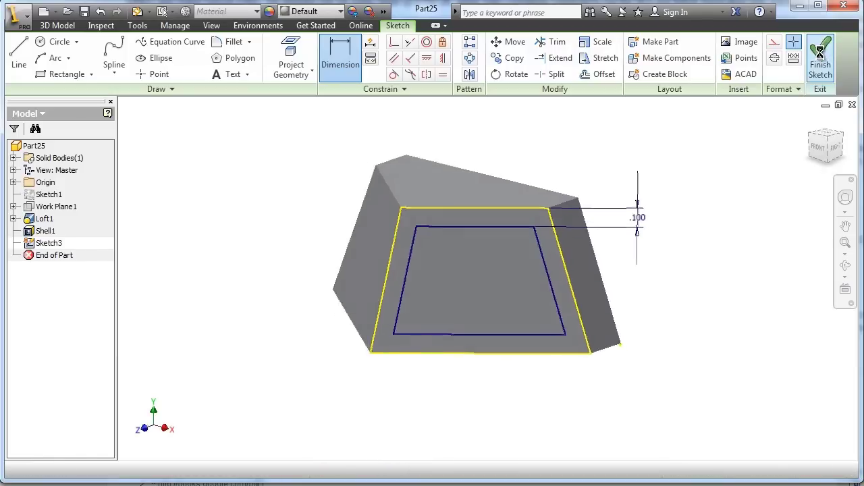
# Cut-extrude the inset window profile 0.05 in deep into the front face
pyautogui.click(117, 54)
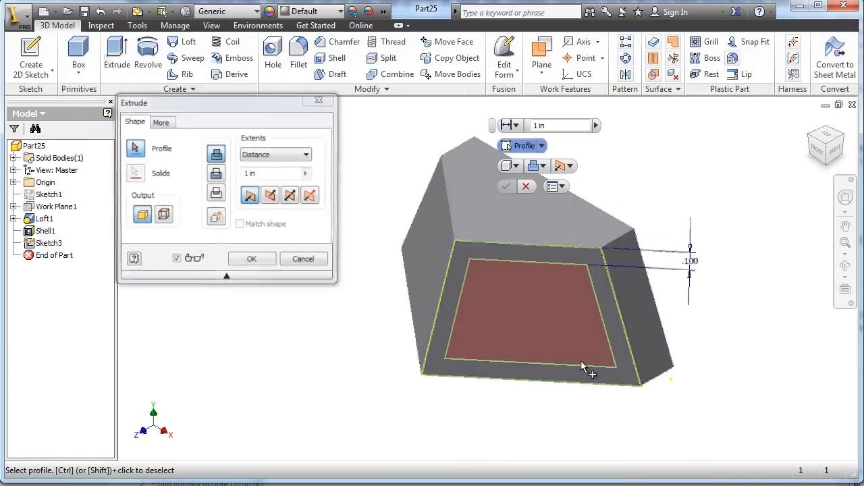
pyautogui.click(216, 175)
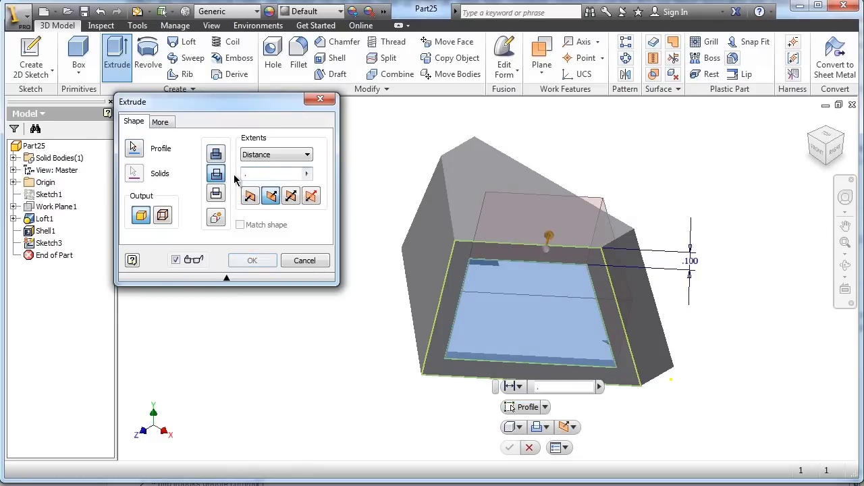
pyautogui.write('.05')
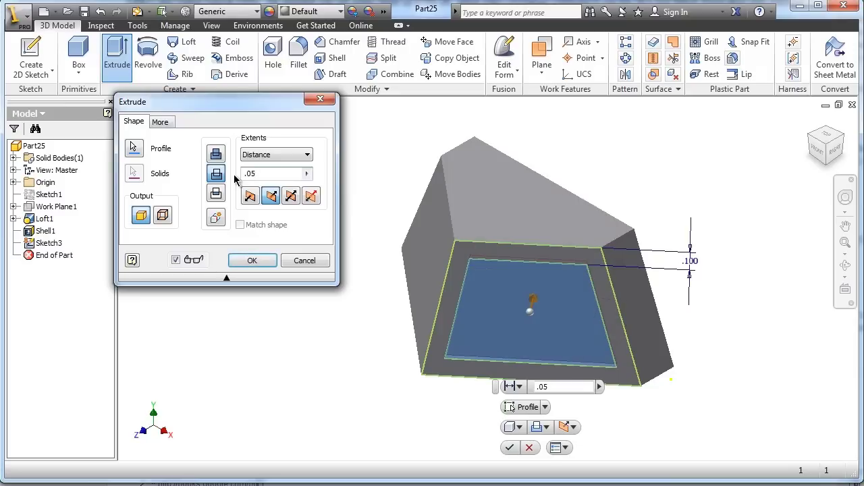
pyautogui.click(252, 260)
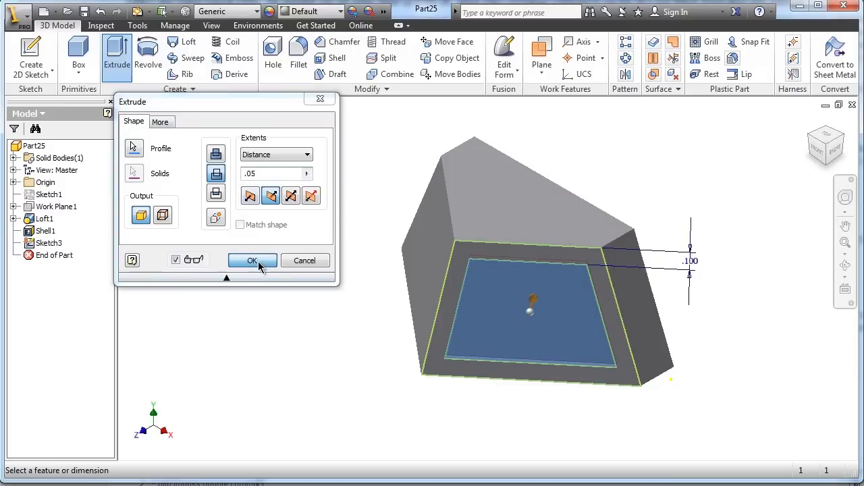
pyautogui.click(845, 266)
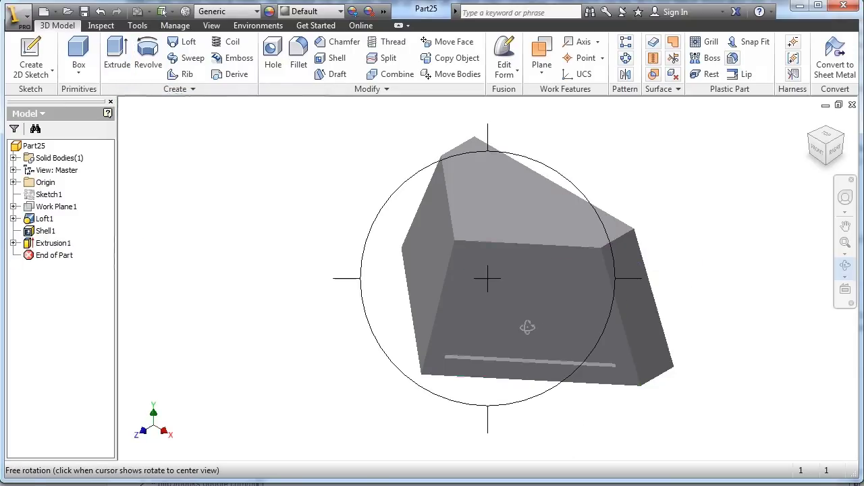
# Sketch an inward offset of the large side face outline with a 0.1 in border
pyautogui.moveTo(486, 277); pyautogui.dragTo(668, 322)
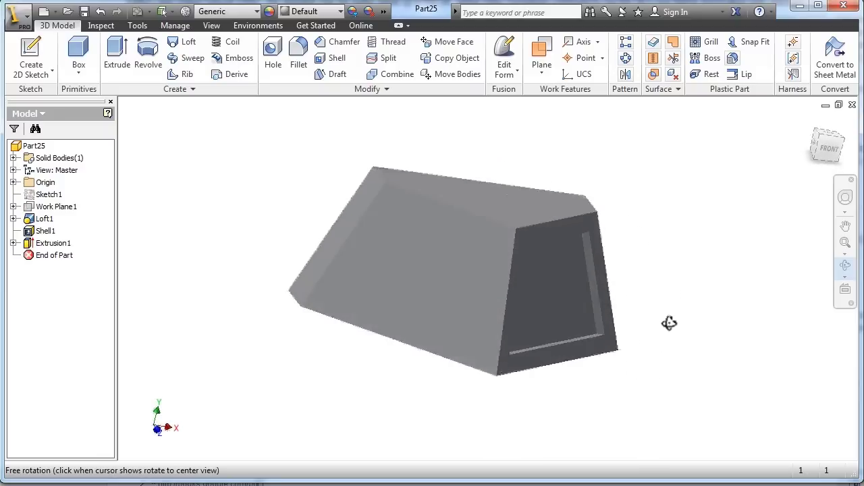
pyautogui.rightClick(517, 304)
pyautogui.click(566, 304)
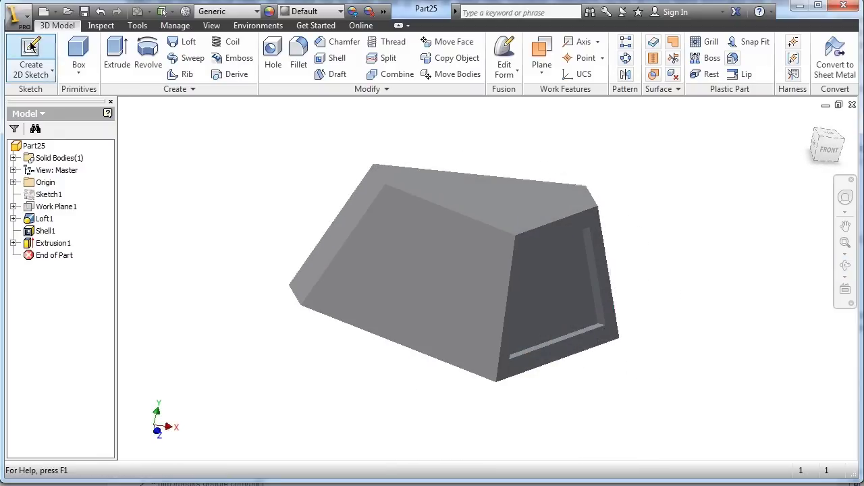
pyautogui.click(31, 57)
pyautogui.click(444, 275)
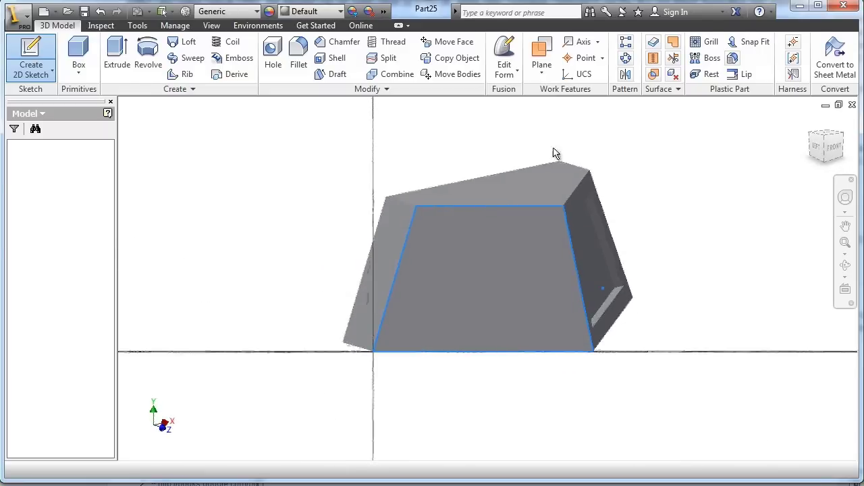
pyautogui.click(600, 73)
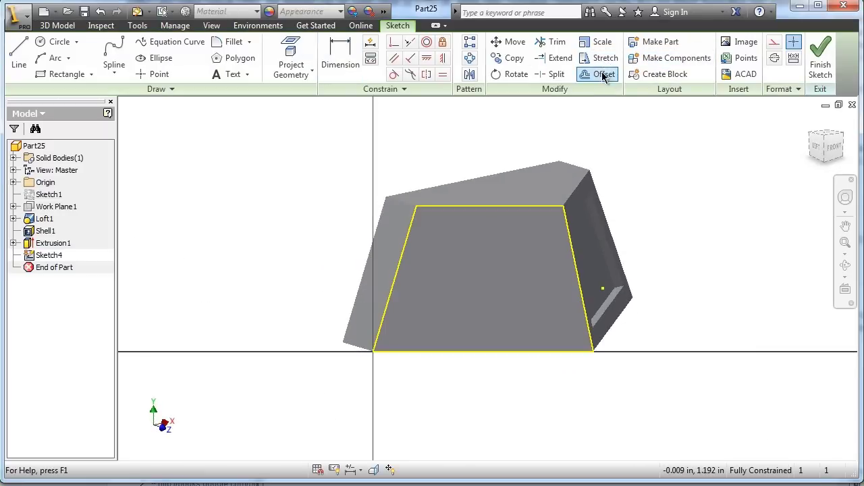
pyautogui.click(539, 205)
pyautogui.click(524, 224)
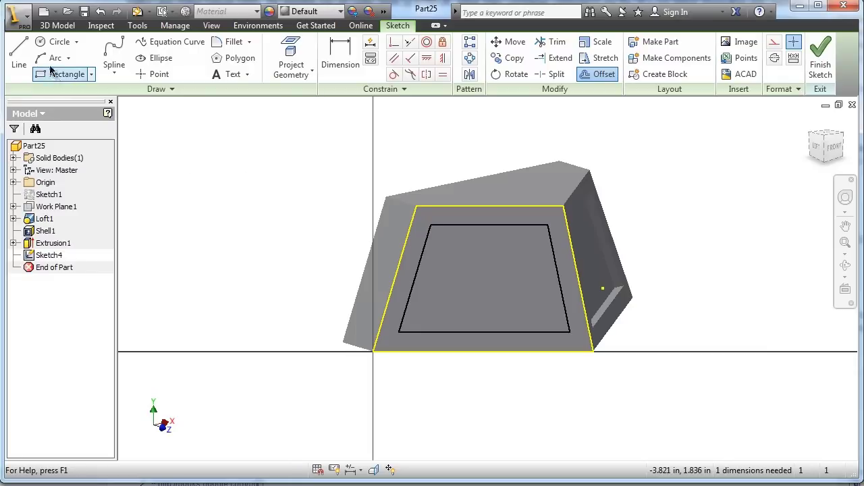
pyautogui.click(341, 68)
pyautogui.click(521, 207)
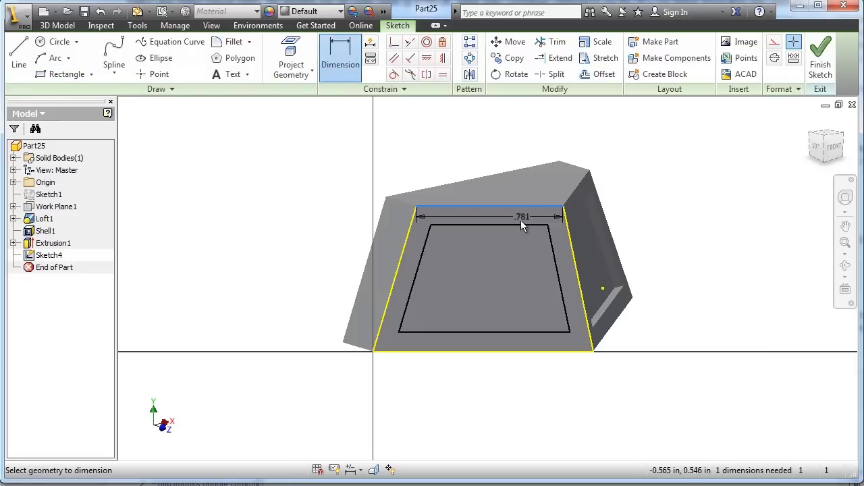
pyautogui.click(521, 225)
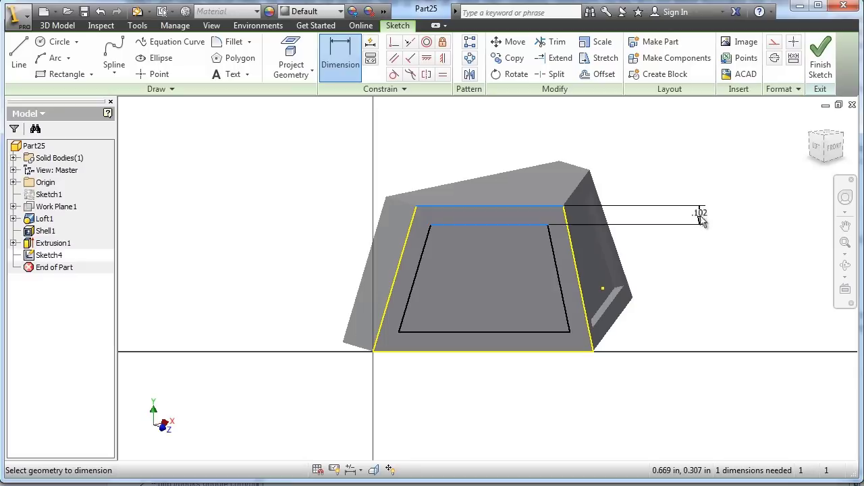
pyautogui.click(701, 187)
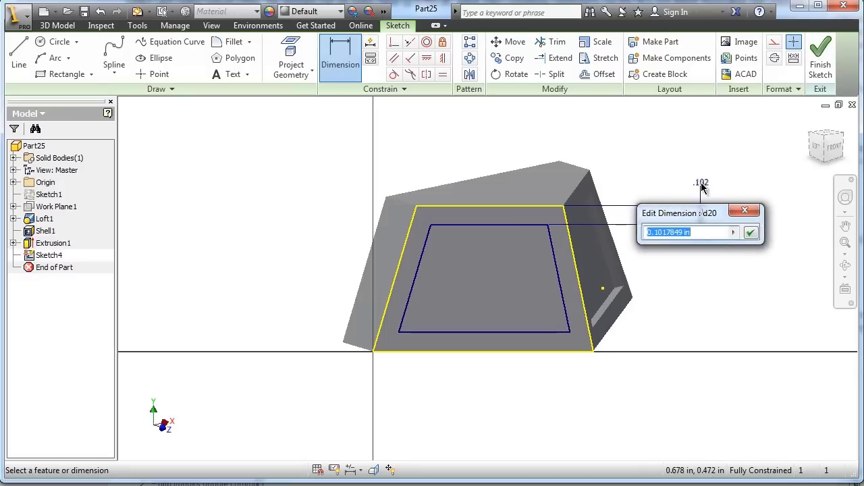
pyautogui.write('.1')
pyautogui.press('Return')
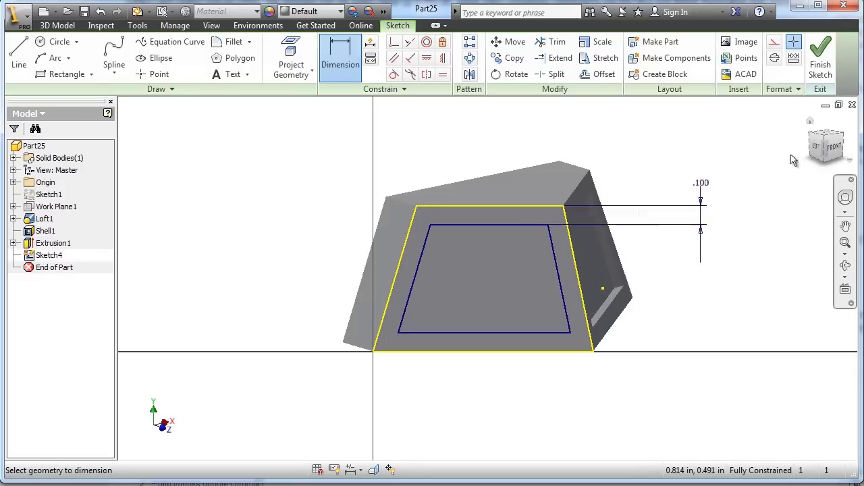
# Finish the sketch and cut the side window 0.05 in deep
pyautogui.click(817, 70)
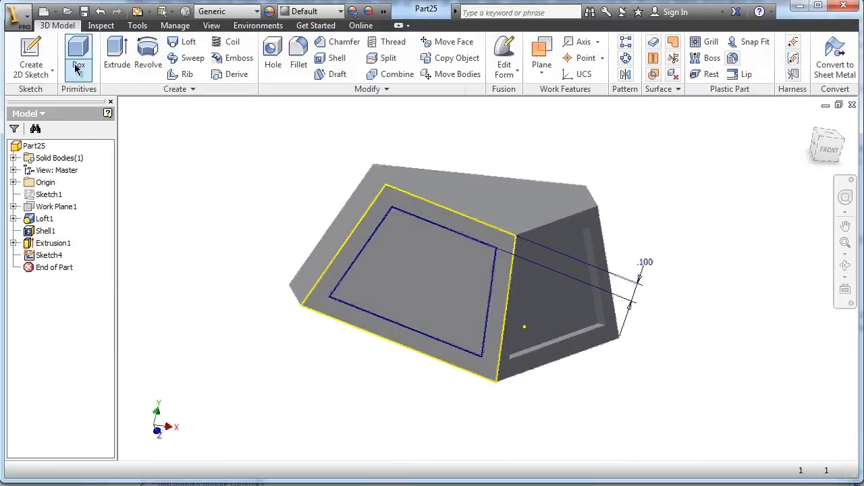
pyautogui.click(110, 59)
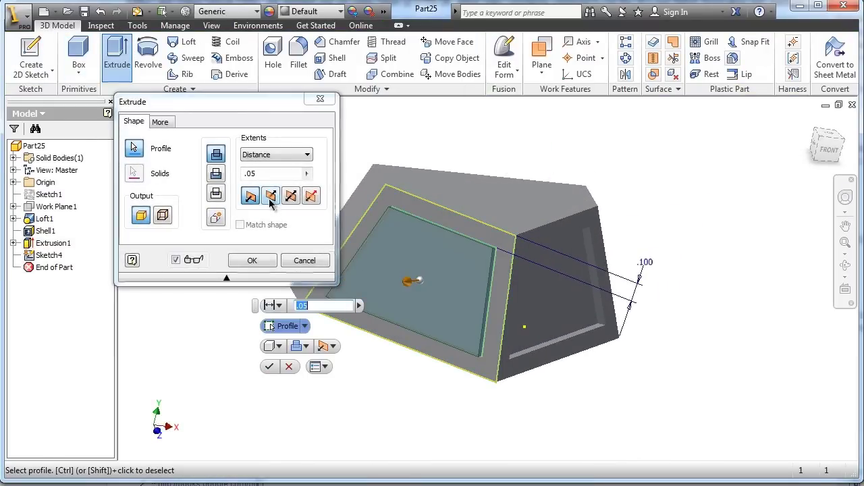
pyautogui.click(216, 175)
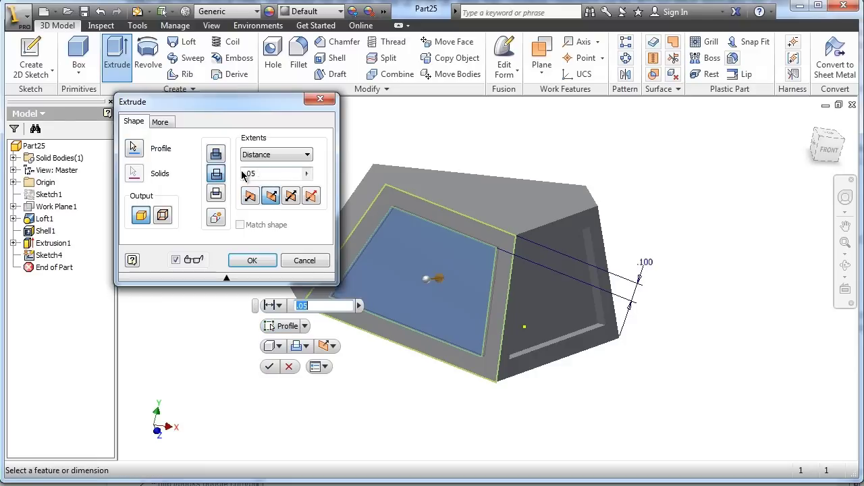
pyautogui.click(251, 261)
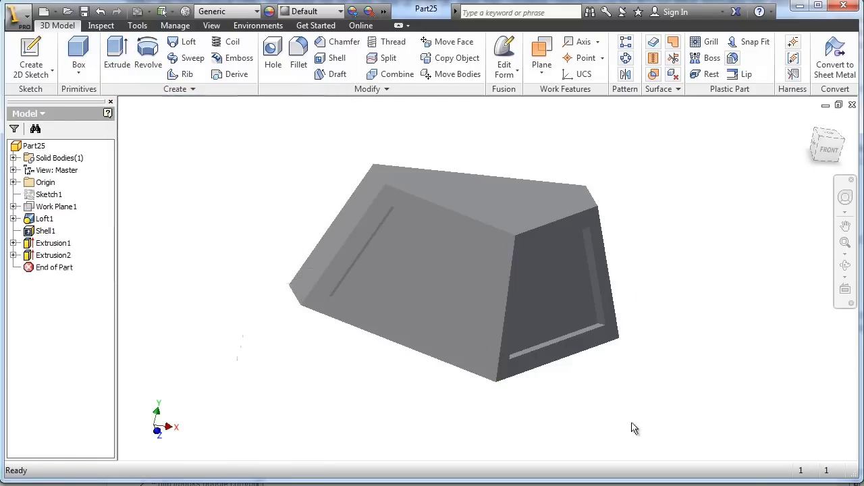
# Turn the model to show the trapezoidal back face and start a sketch on it
pyautogui.click(811, 122)
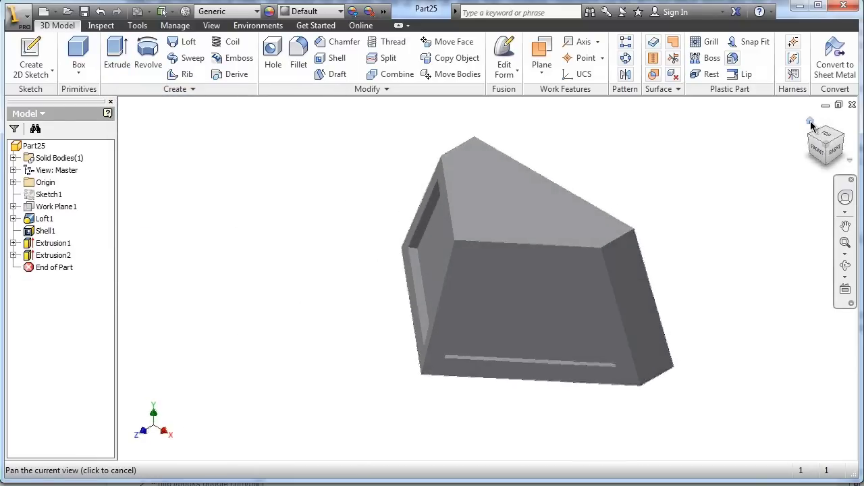
pyautogui.click(846, 266)
pyautogui.moveTo(656, 314); pyautogui.dragTo(436, 328)
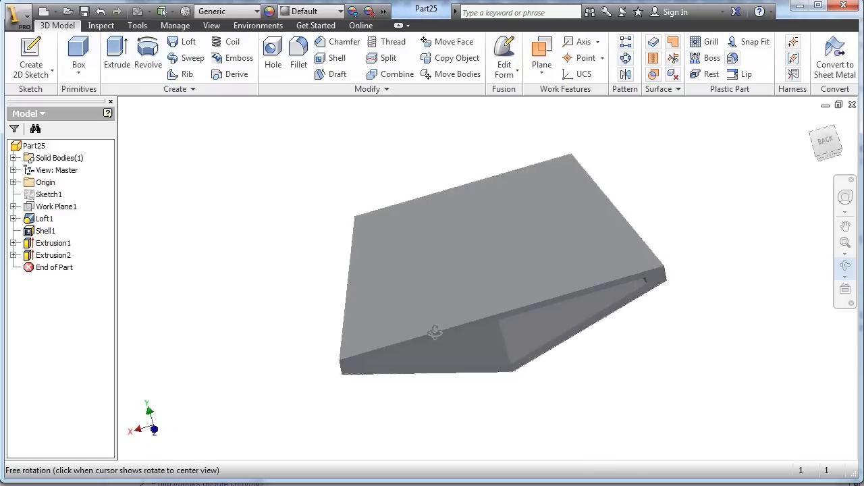
pyautogui.click(49, 58)
pyautogui.click(483, 232)
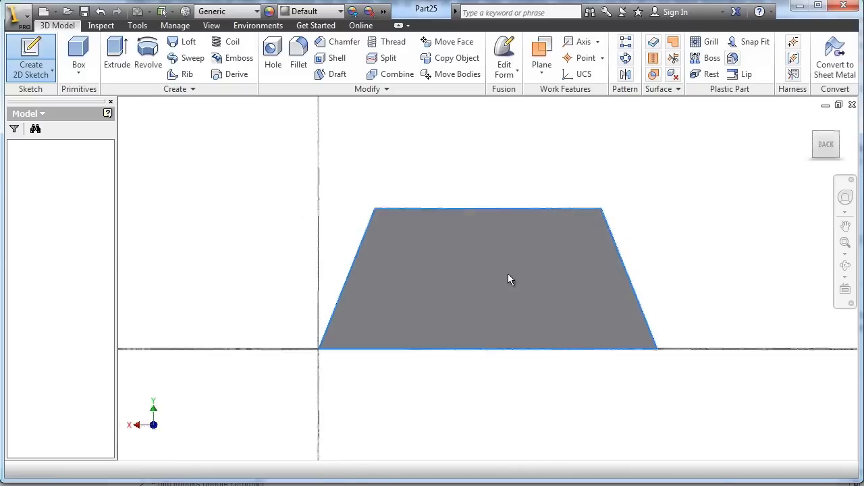
# Draw three small circles: lower left, top middle and lower right
pyautogui.click(54, 42)
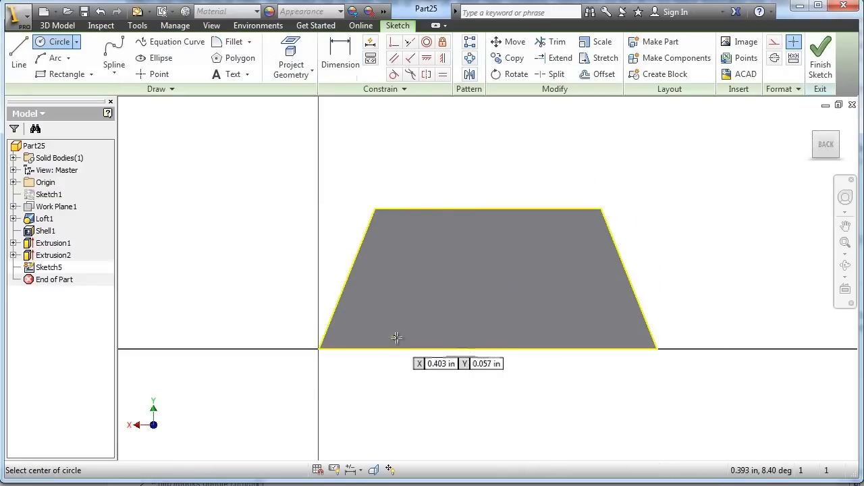
pyautogui.click(392, 311)
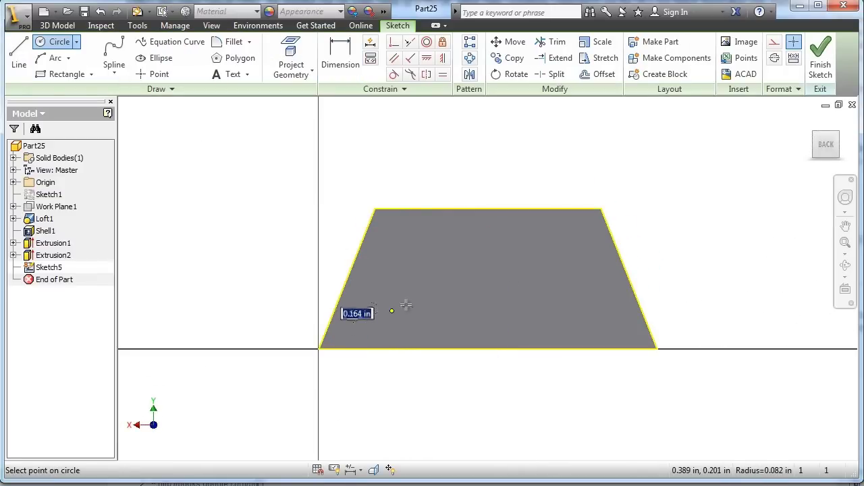
pyautogui.click(405, 306)
pyautogui.click(501, 248)
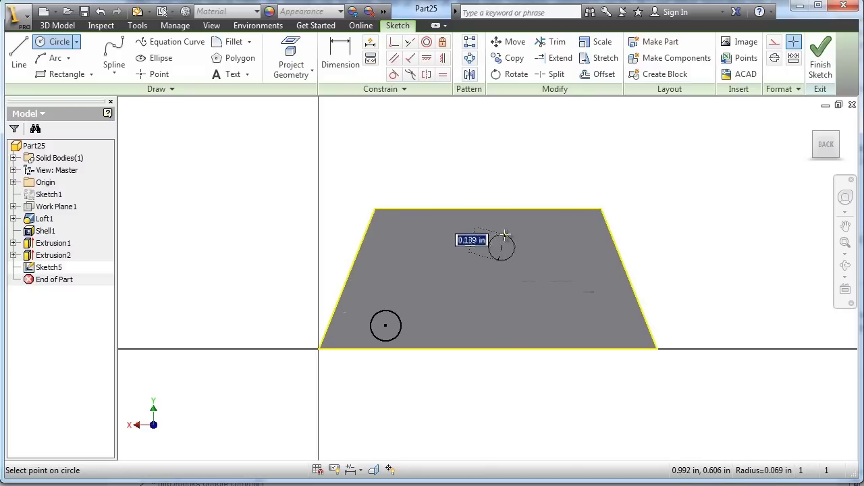
pyautogui.click(505, 234)
pyautogui.click(581, 326)
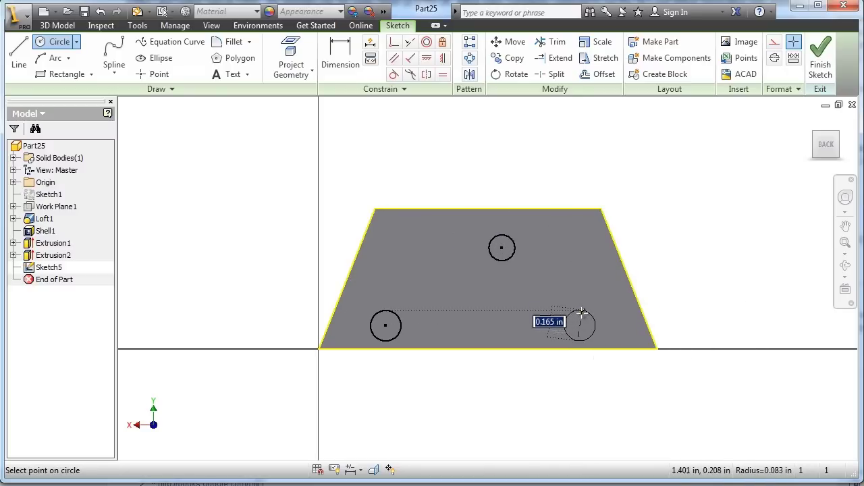
pyautogui.click(582, 312)
# Dimension the top, lower right and lower left circles to .125 diameter
pyautogui.press('d')
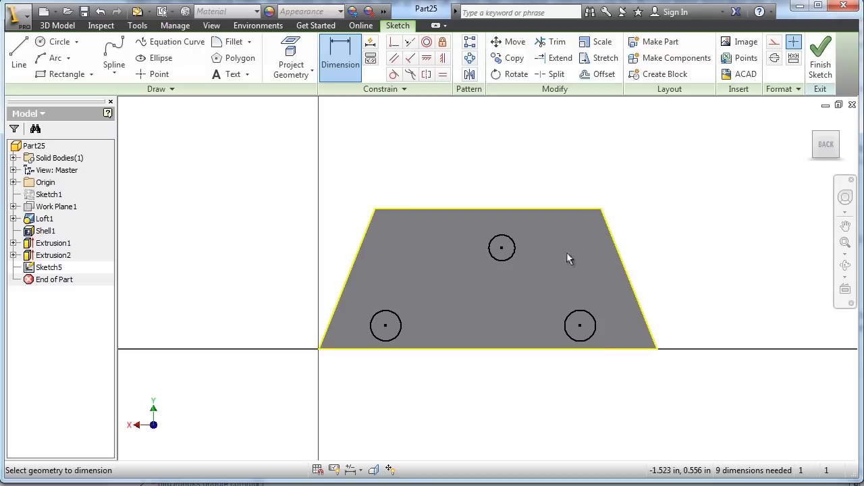
pyautogui.click(514, 245)
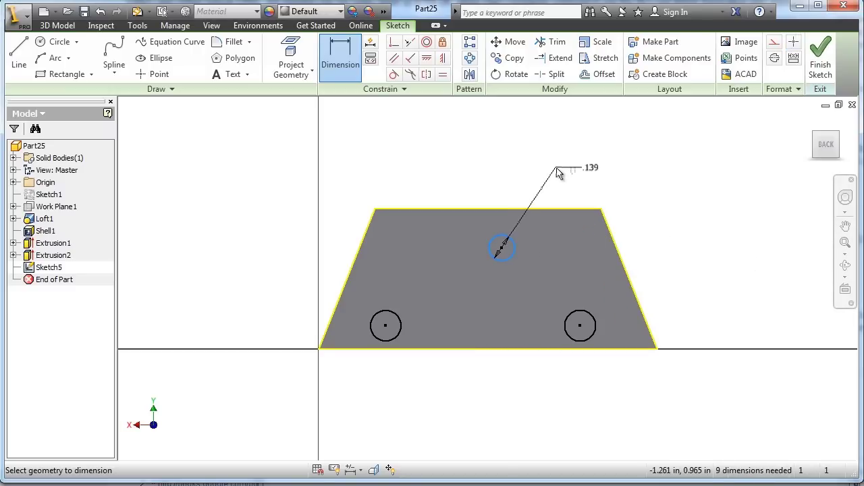
pyautogui.click(557, 173)
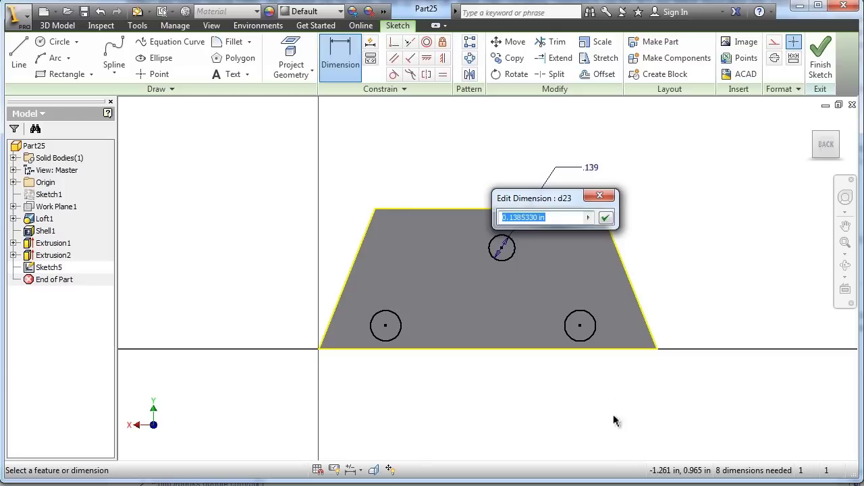
pyautogui.click(162, 12)
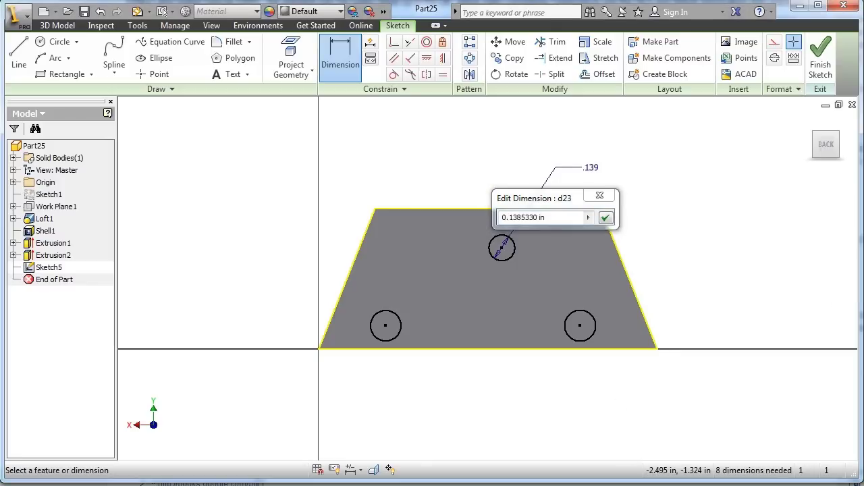
pyautogui.click(566, 217)
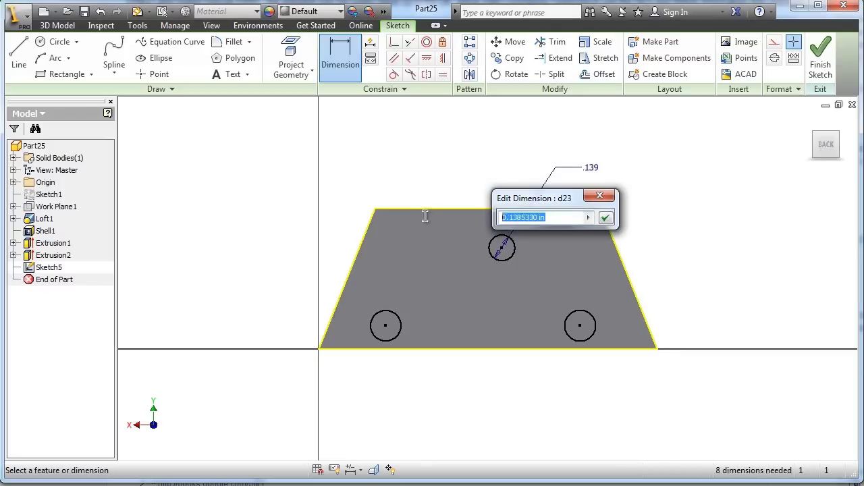
pyautogui.write('.')
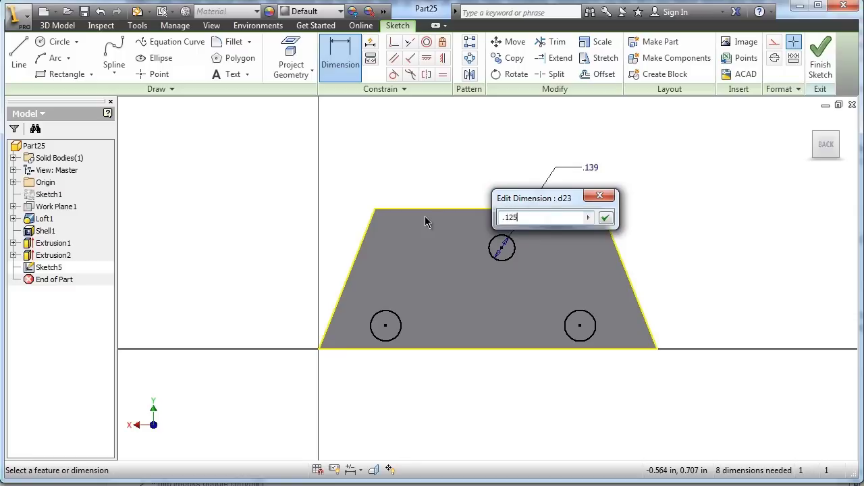
pyautogui.write('125')
pyautogui.press('Return')
pyautogui.click(585, 314)
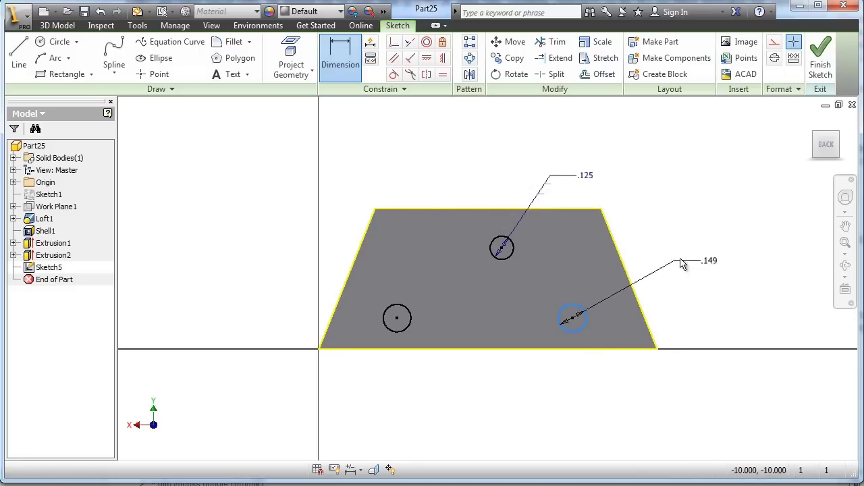
pyautogui.click(680, 261)
pyautogui.write('.12')
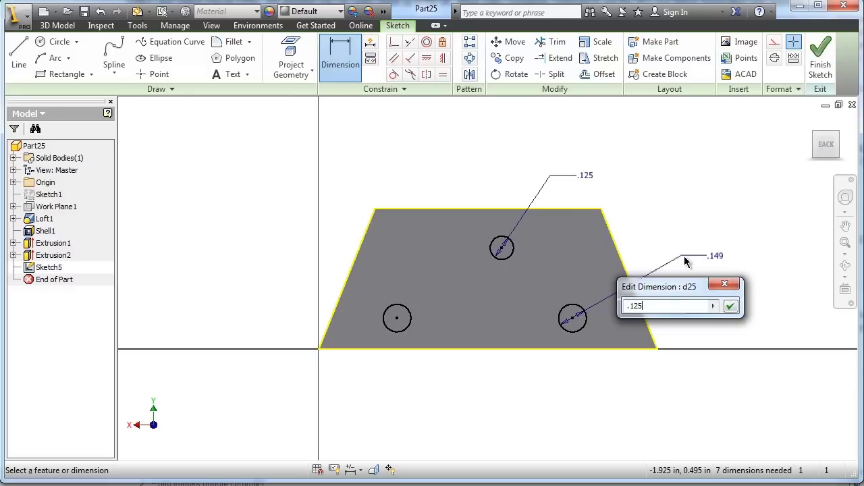
pyautogui.write('5')
pyautogui.press('Return')
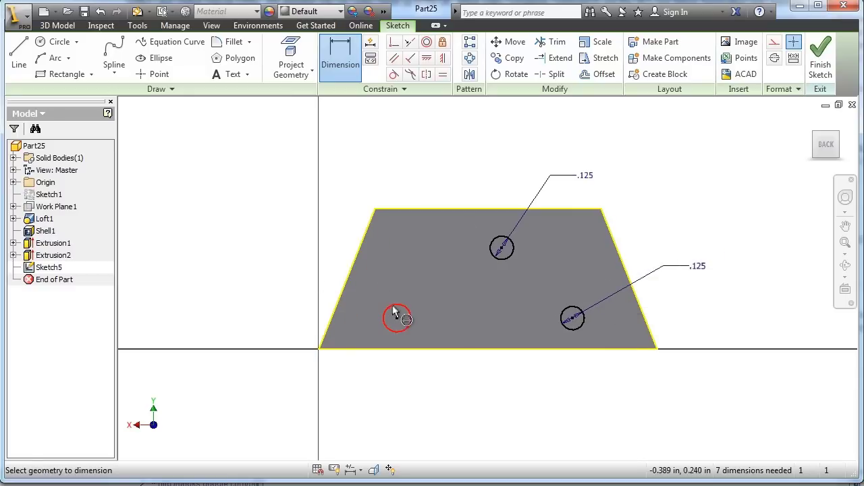
pyautogui.click(395, 312)
pyautogui.click(295, 257)
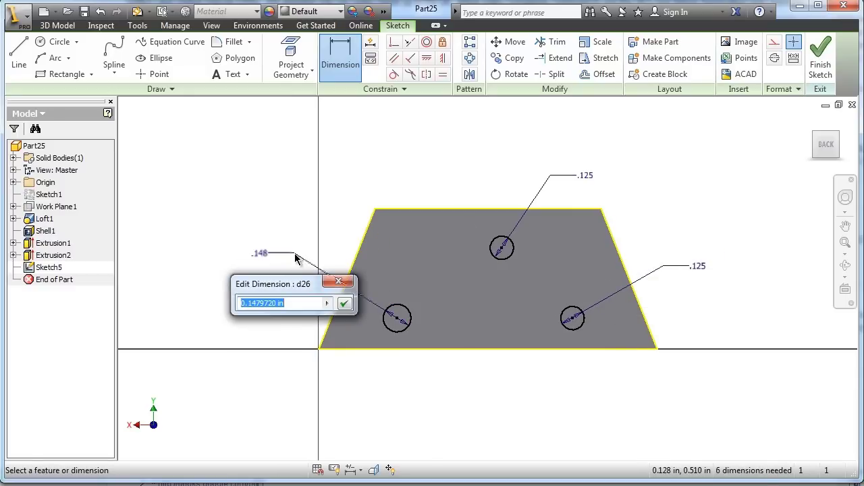
pyautogui.write('.125')
pyautogui.press('Return')
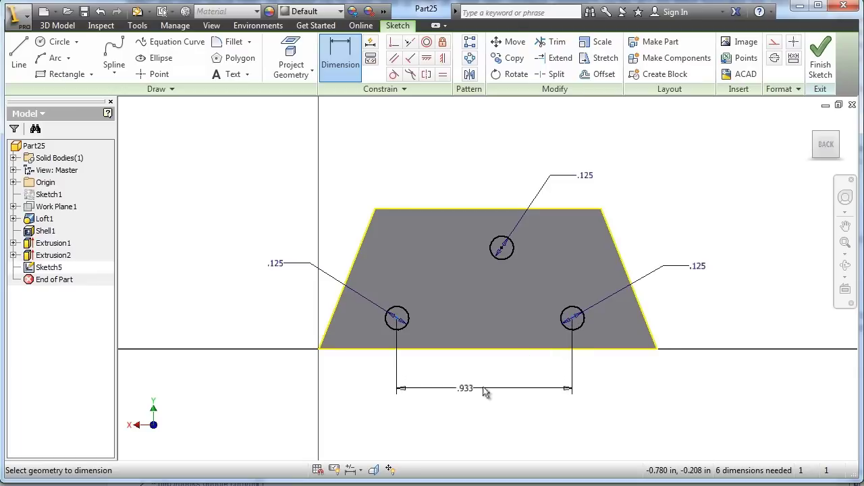
# Space the bottom circles 1.250 apart and place the left one .275 from the corner
pyautogui.click(485, 391)
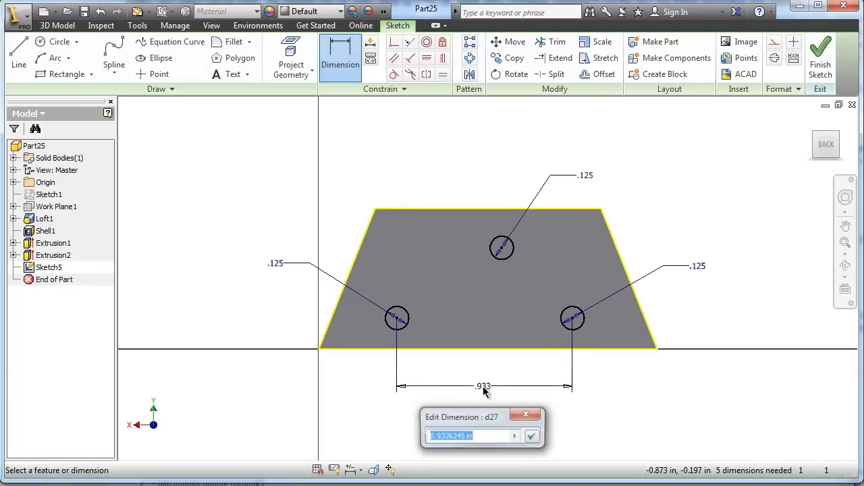
pyautogui.write('1')
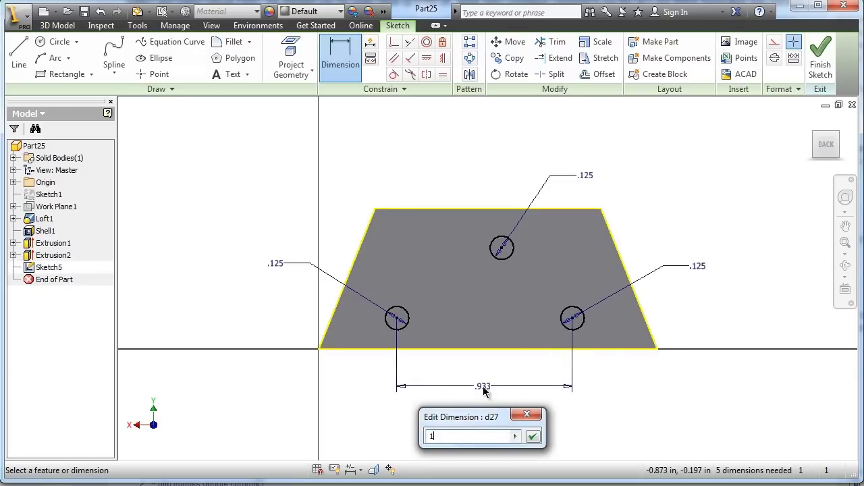
pyautogui.write('.25')
pyautogui.press('Return')
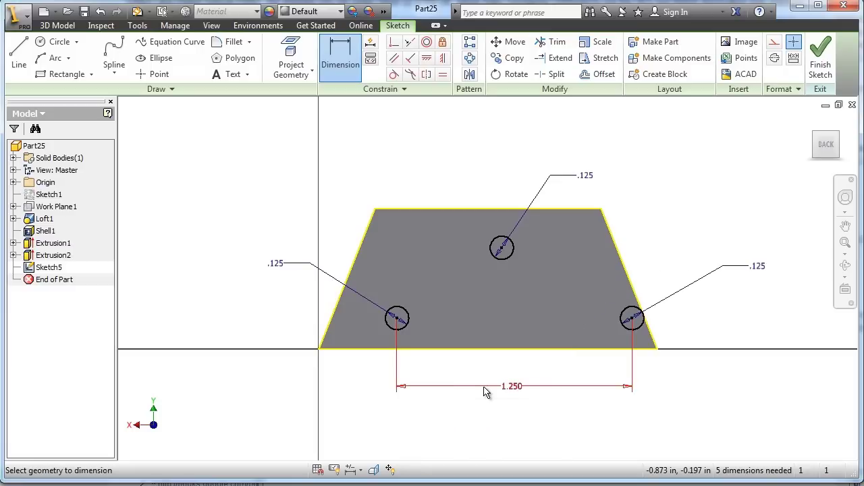
pyautogui.click(320, 349)
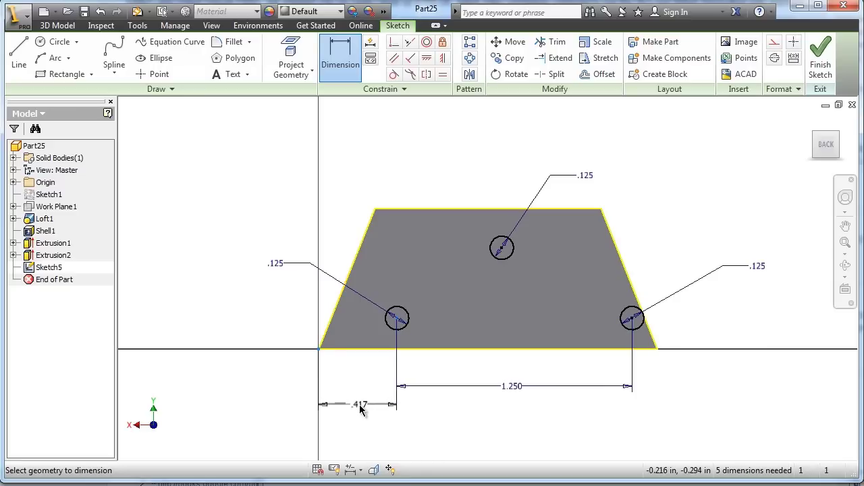
pyautogui.click(360, 405)
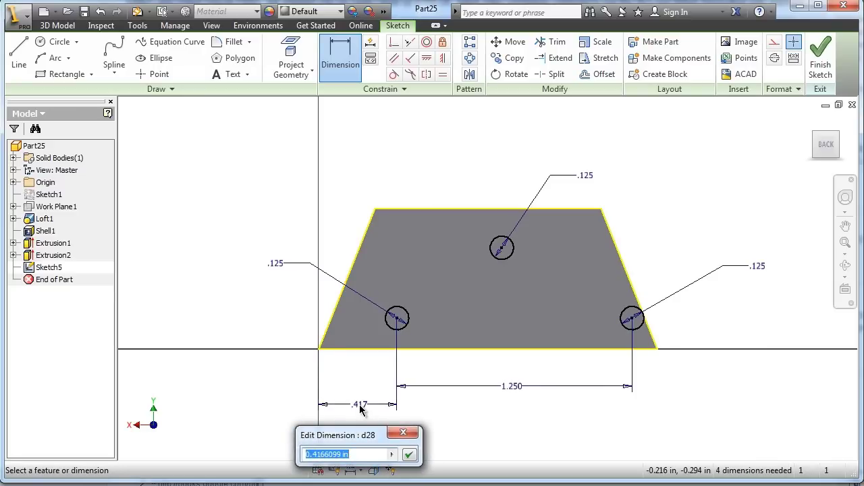
pyautogui.write('.275')
pyautogui.press('Return')
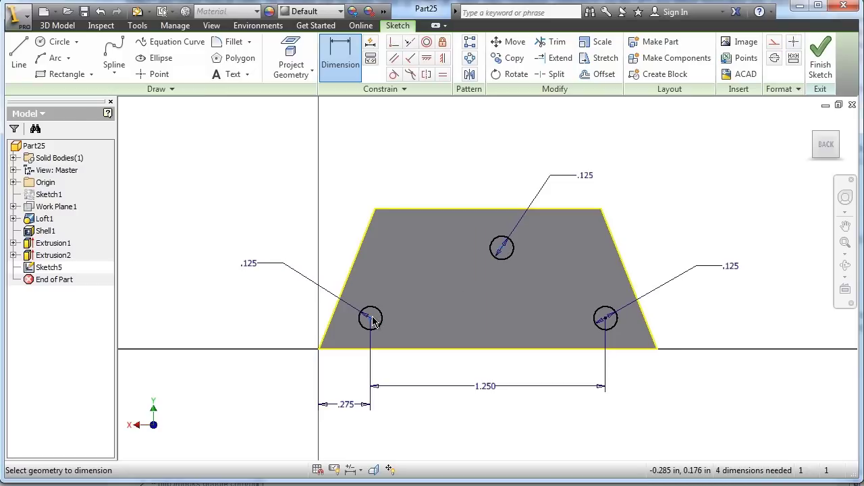
pyautogui.press('Escape')
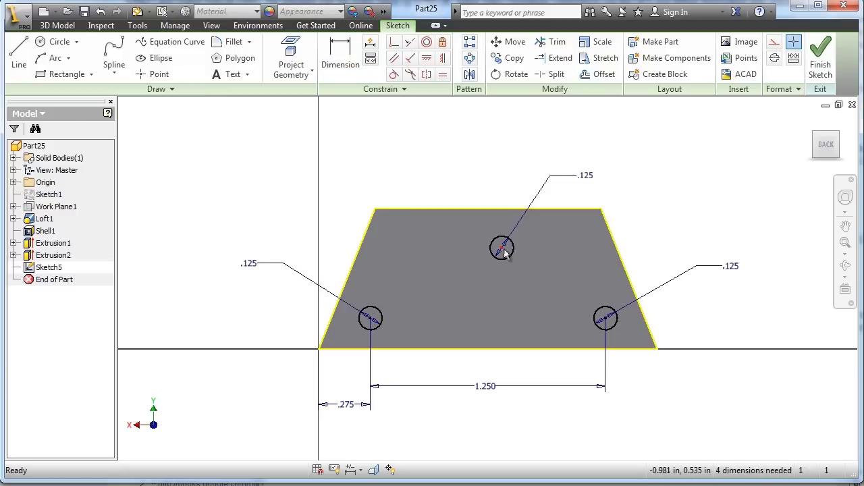
# Locate the top circle .625 above the bottom edge and 1.8/2 (.900) from the right
pyautogui.press('d')
pyautogui.click(503, 249)
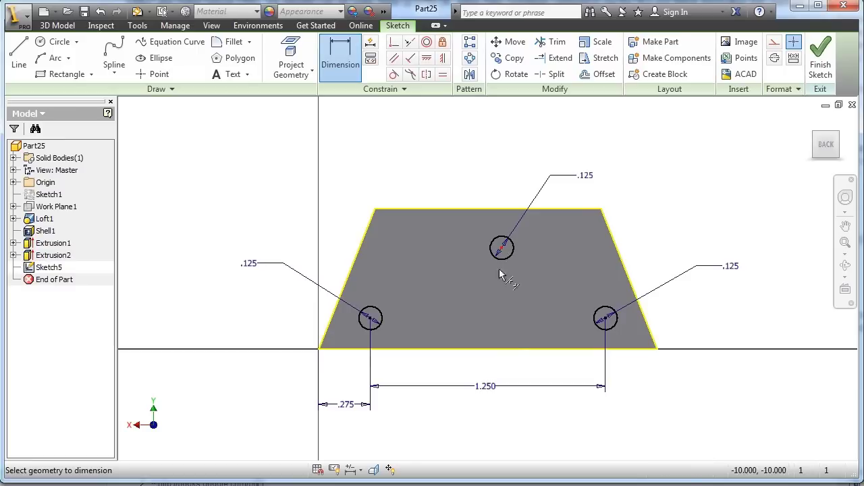
pyautogui.click(505, 350)
pyautogui.click(217, 301)
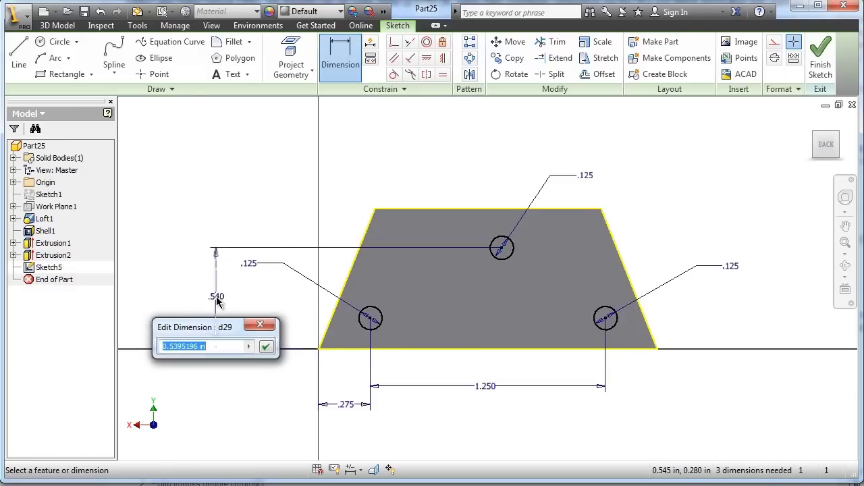
pyautogui.write('.')
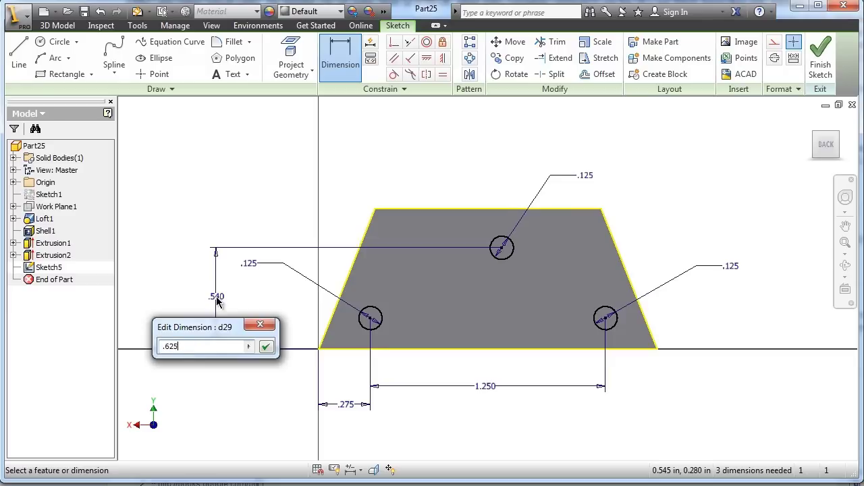
pyautogui.write('625')
pyautogui.press('Return')
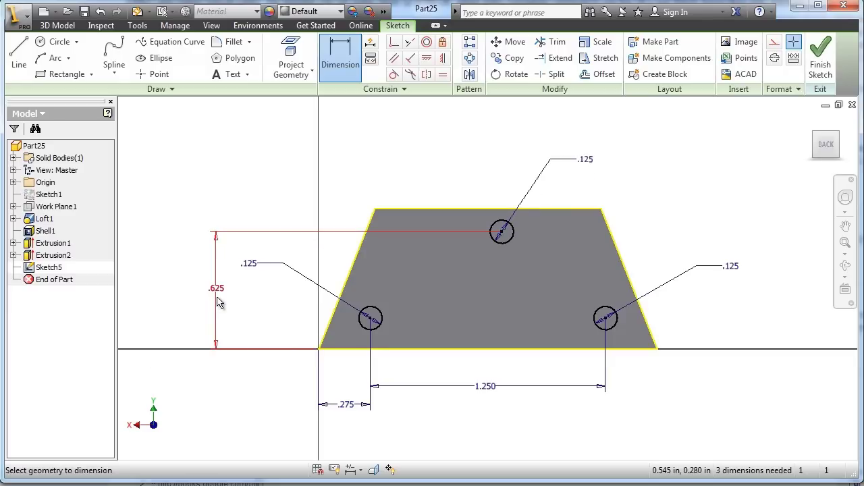
pyautogui.click(655, 350)
pyautogui.click(502, 231)
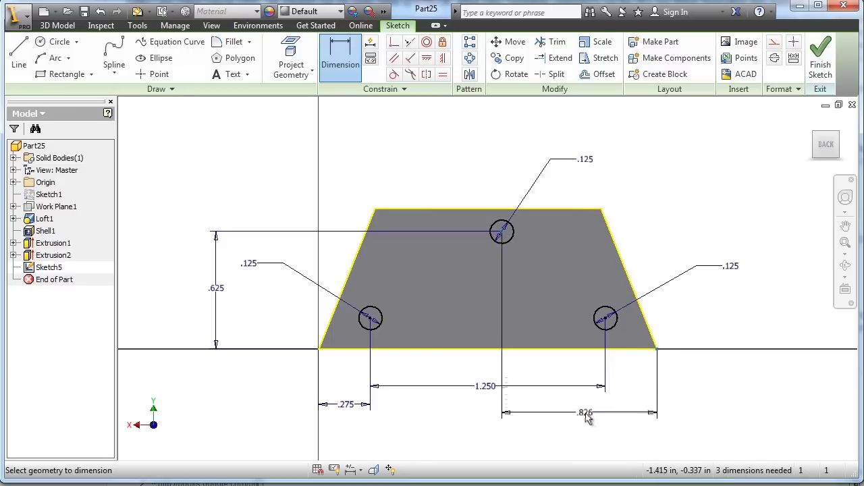
pyautogui.click(585, 415)
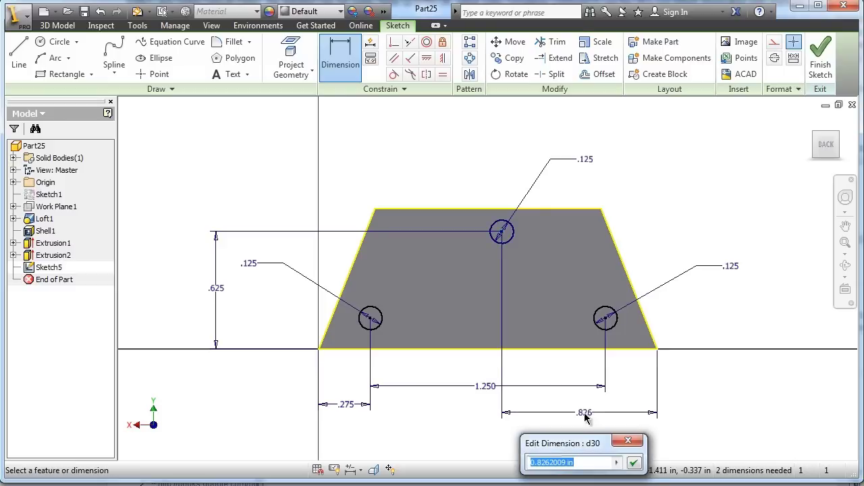
pyautogui.write('1.8/')
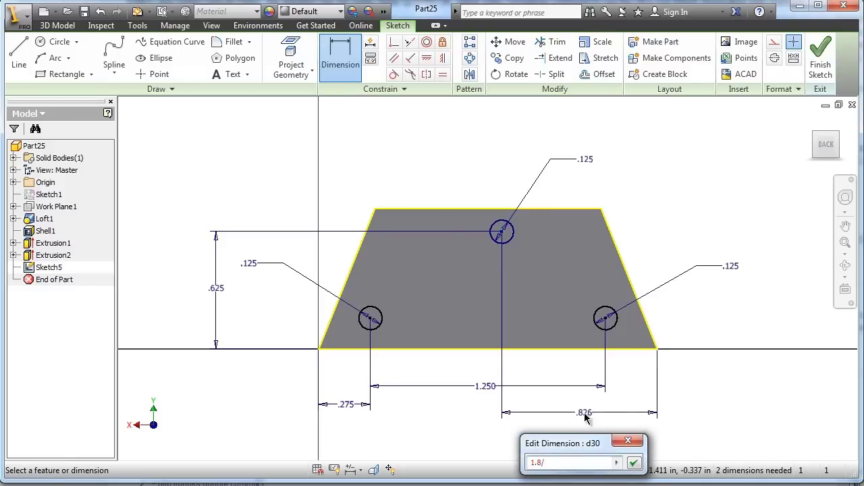
pyautogui.write('2')
pyautogui.press('Return')
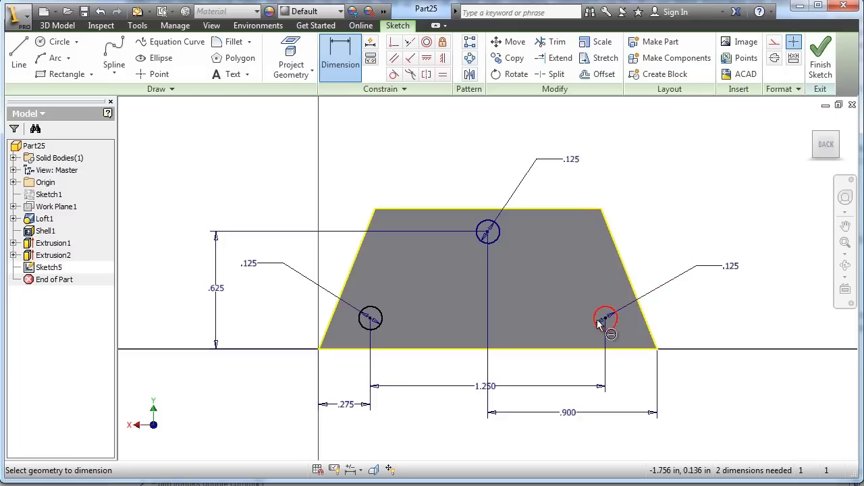
# Place both lower hole centres .125 above the bottom edge
pyautogui.click(663, 350)
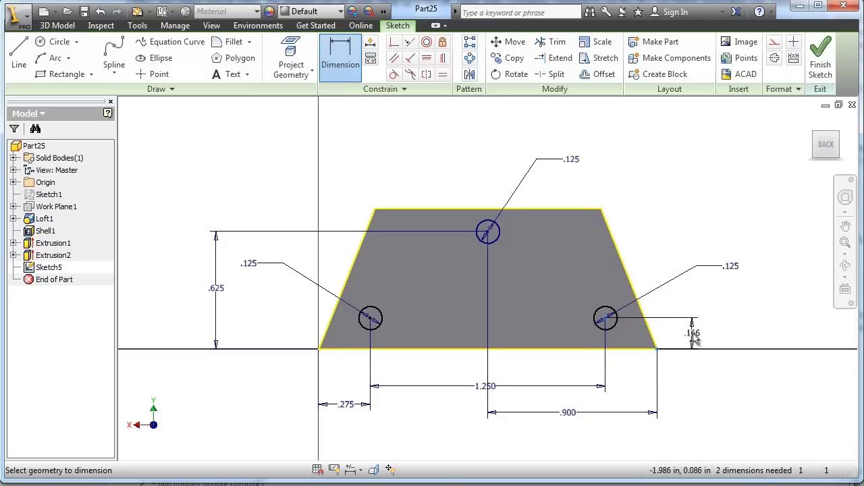
pyautogui.click(696, 340)
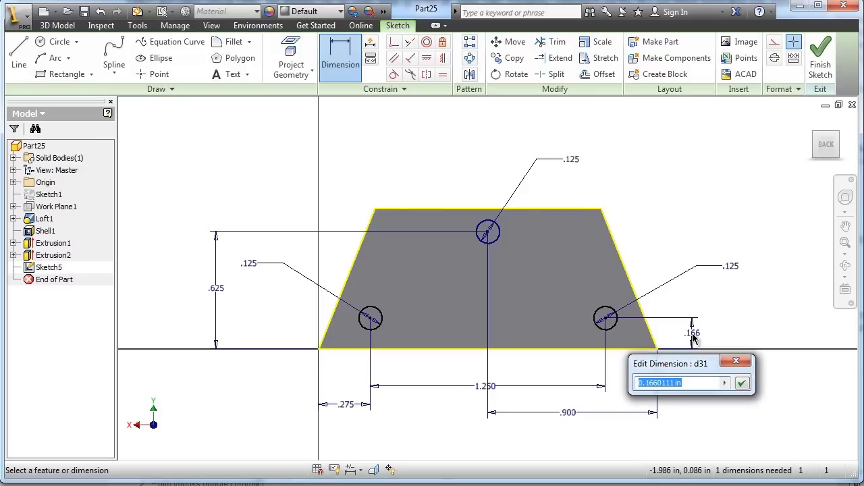
pyautogui.write('.')
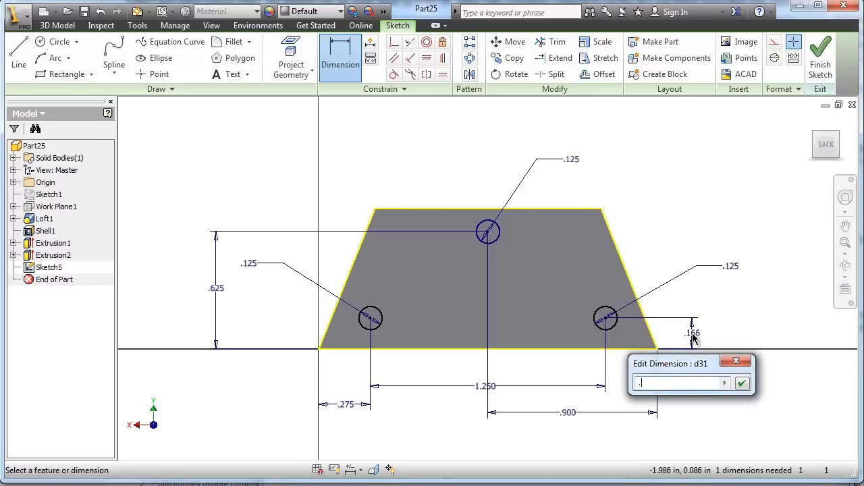
pyautogui.write('125')
pyautogui.press('Return')
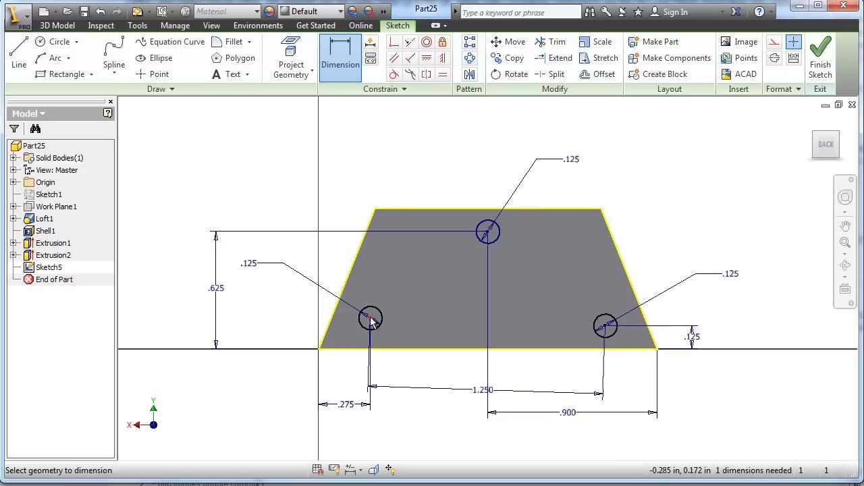
pyautogui.click(370, 318)
pyautogui.click(337, 351)
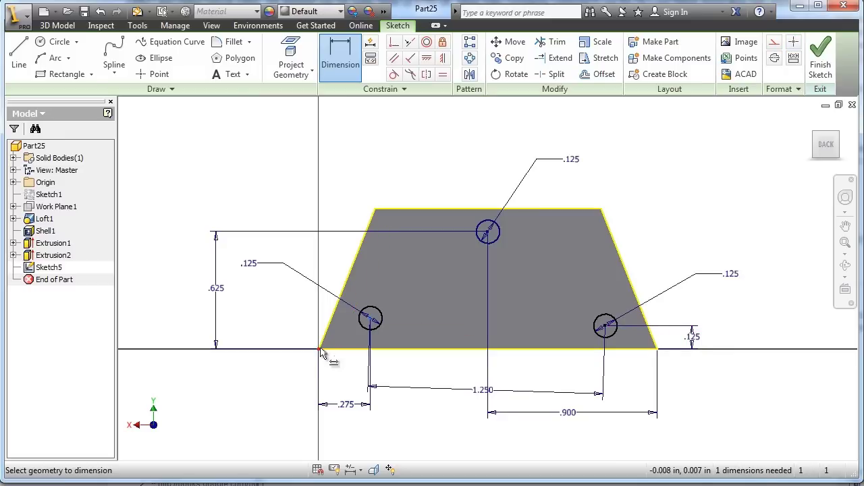
pyautogui.click(284, 337)
pyautogui.write('.1')
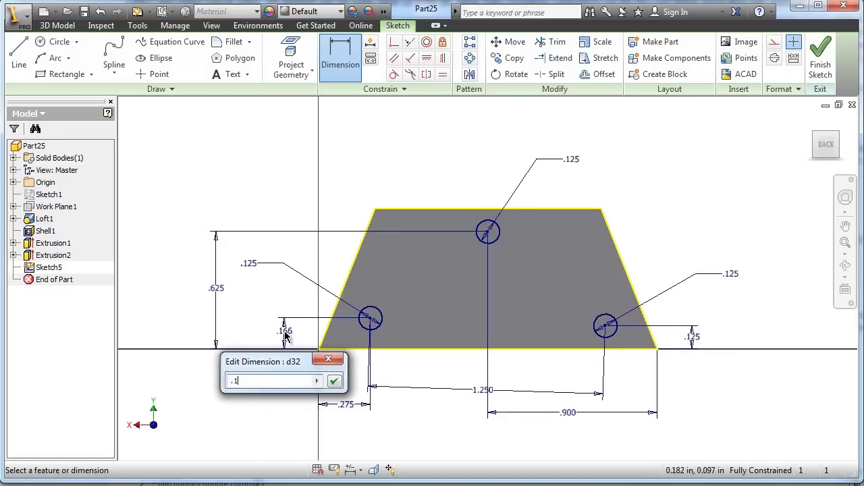
pyautogui.write('25')
pyautogui.press('Return')
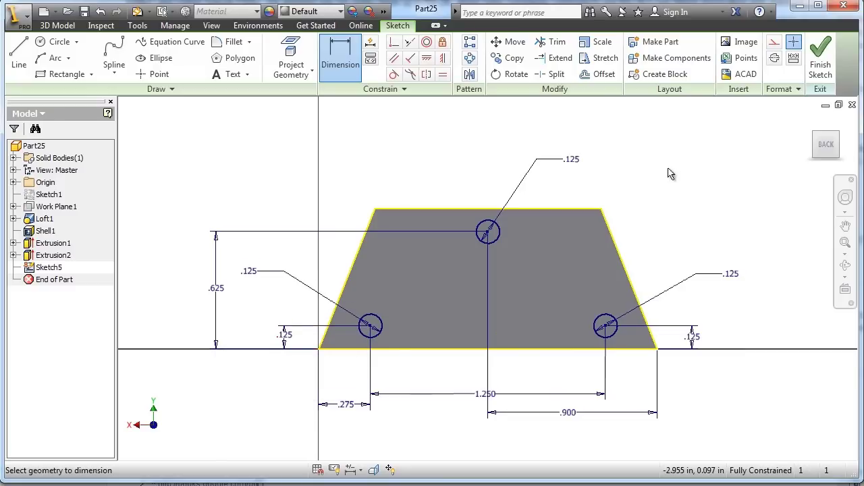
# Finish Sketch5 and extrude only the three circles .125 outward as pegs
pyautogui.click(821, 62)
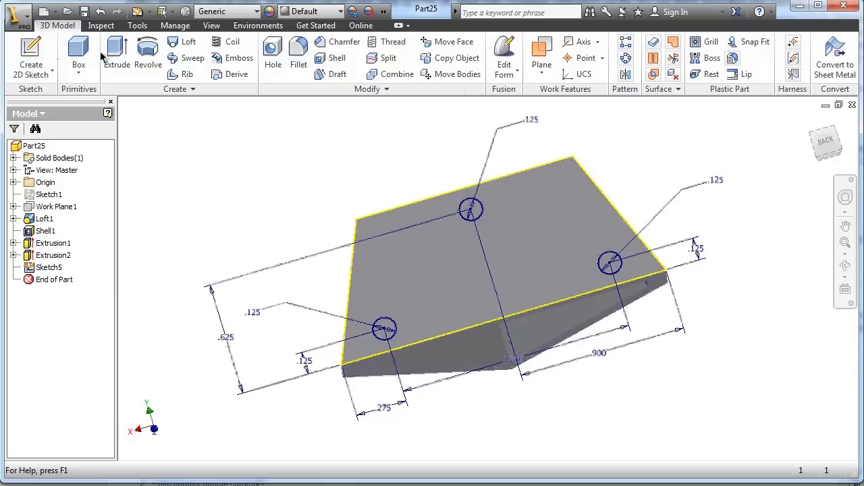
pyautogui.click(117, 55)
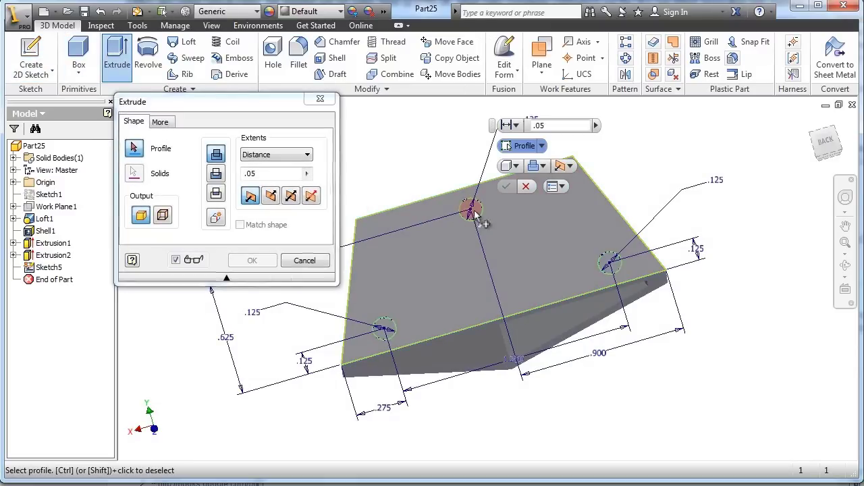
pyautogui.click(449, 313)
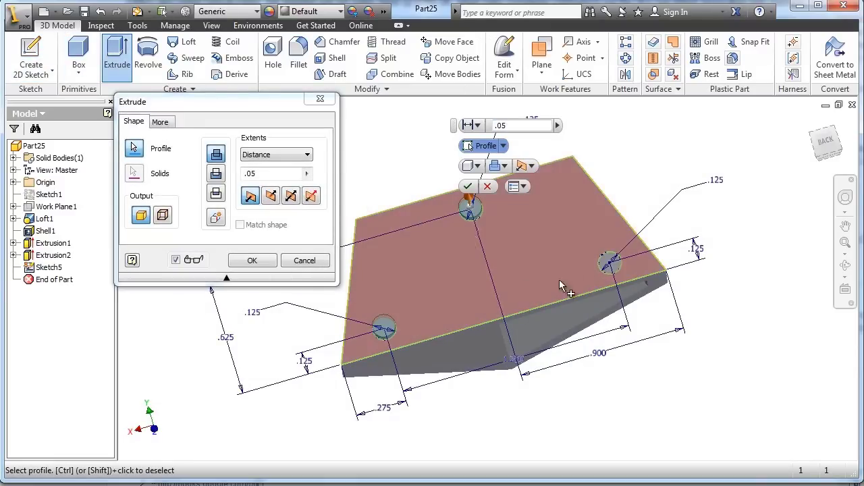
pyautogui.keyDown('ctrl'); pyautogui.click(609, 264); pyautogui.keyUp('ctrl')
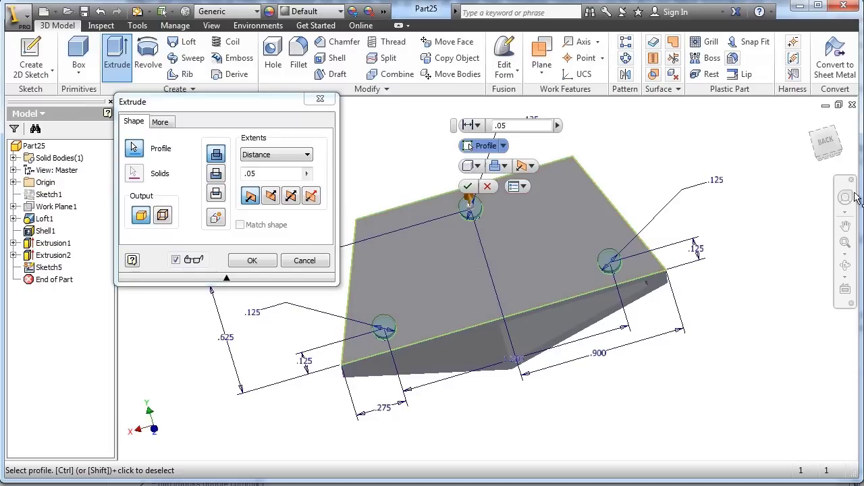
pyautogui.click(845, 265)
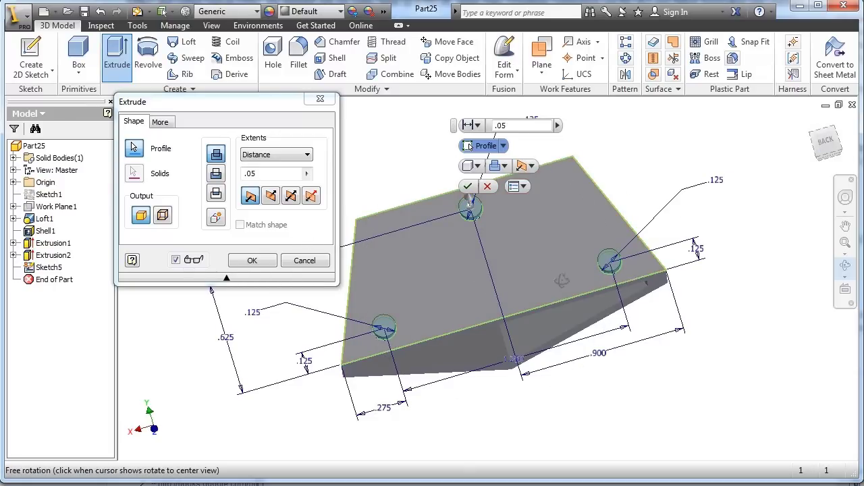
pyautogui.moveTo(470, 202); pyautogui.dragTo(621, 270)
pyautogui.rightClick(574, 290)
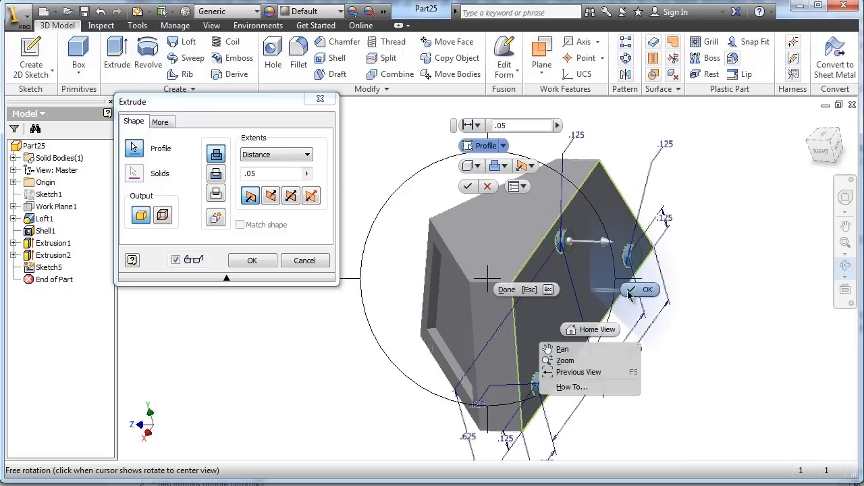
pyautogui.click(638, 290)
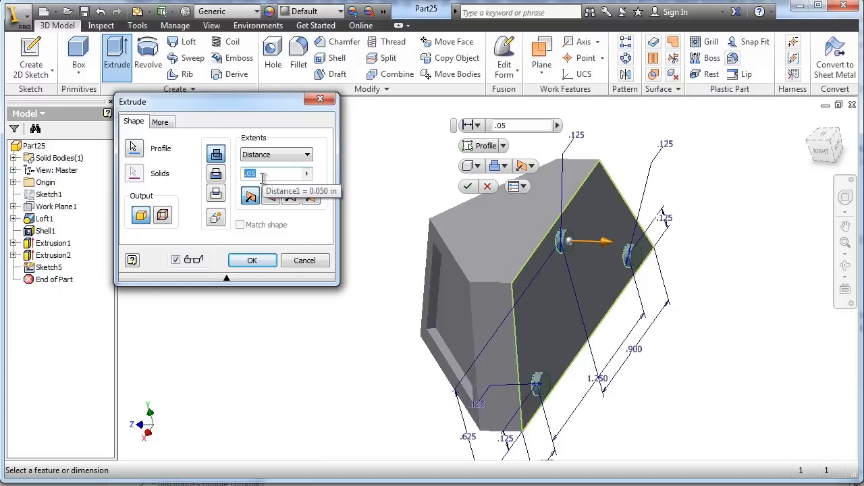
pyautogui.write('.')
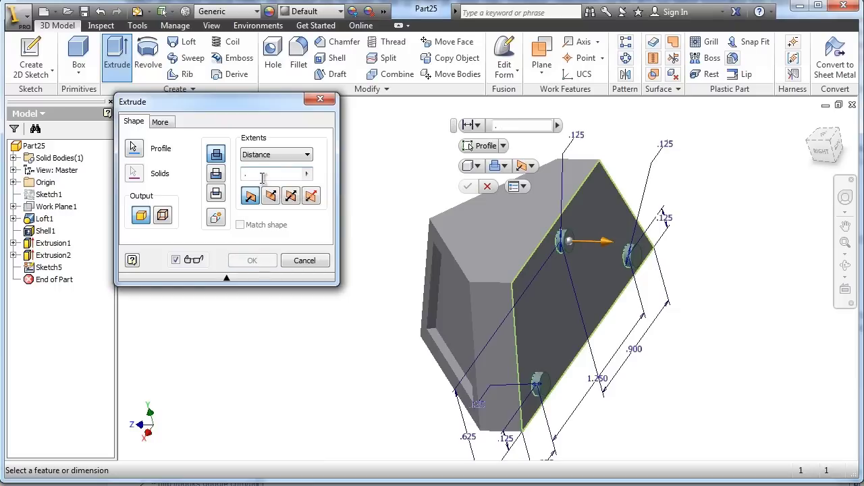
pyautogui.write('125')
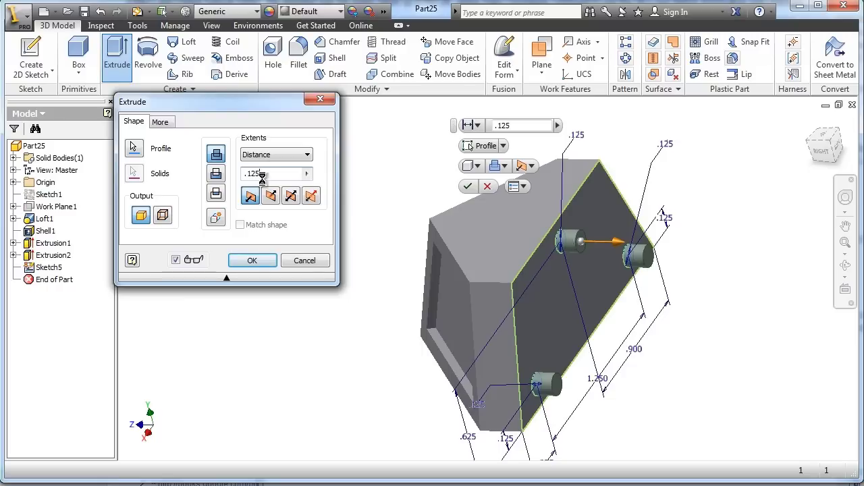
pyautogui.press('Return')
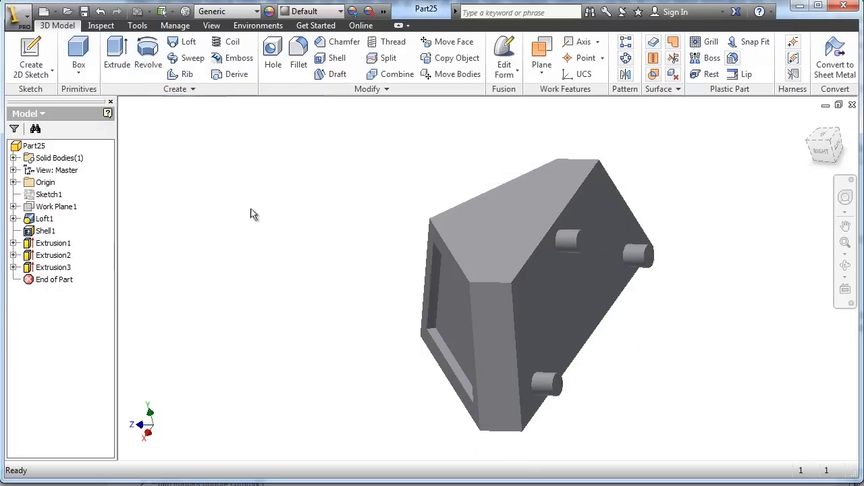
# Chamfer the end edges of the upper, right and bottom pegs by .01
pyautogui.click(334, 41)
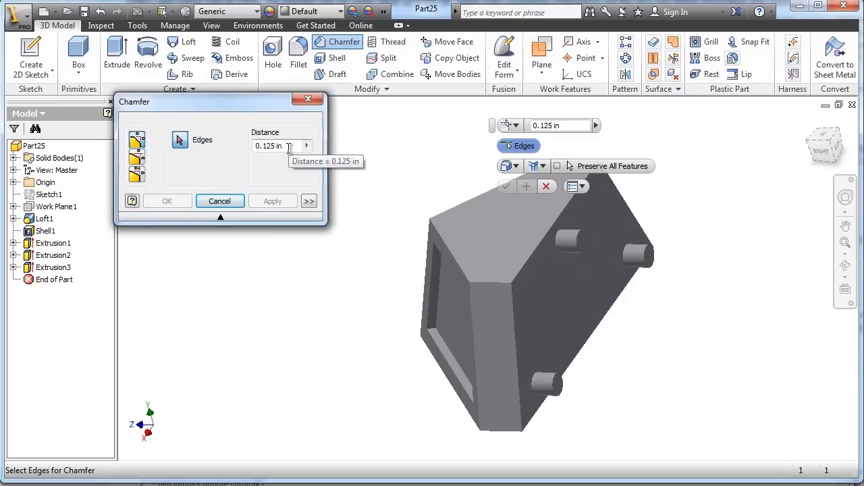
pyautogui.click(289, 148)
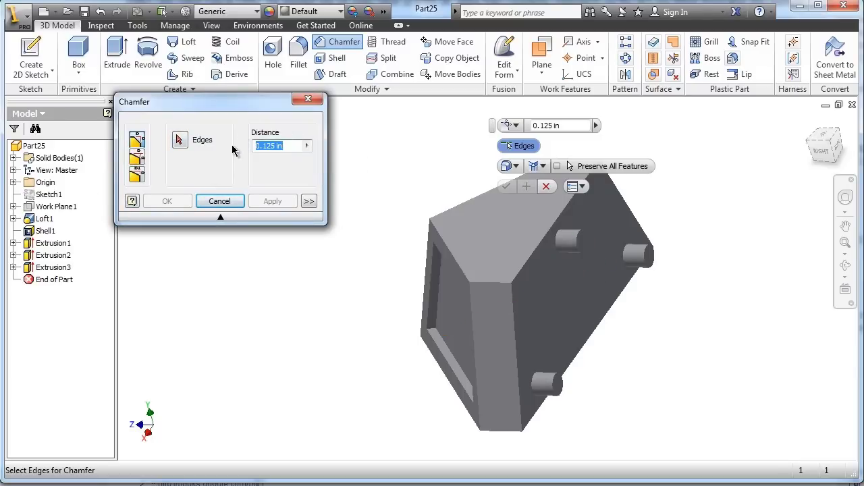
pyautogui.write('.01')
pyautogui.press('Tab')
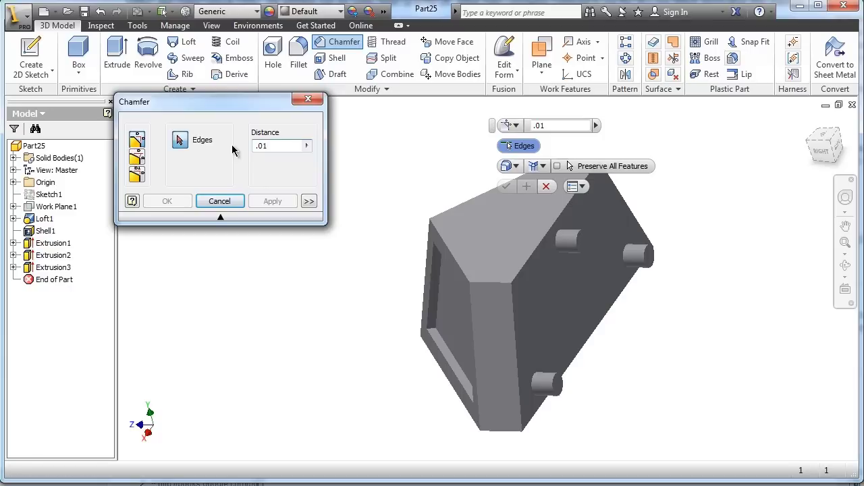
pyautogui.click(581, 243)
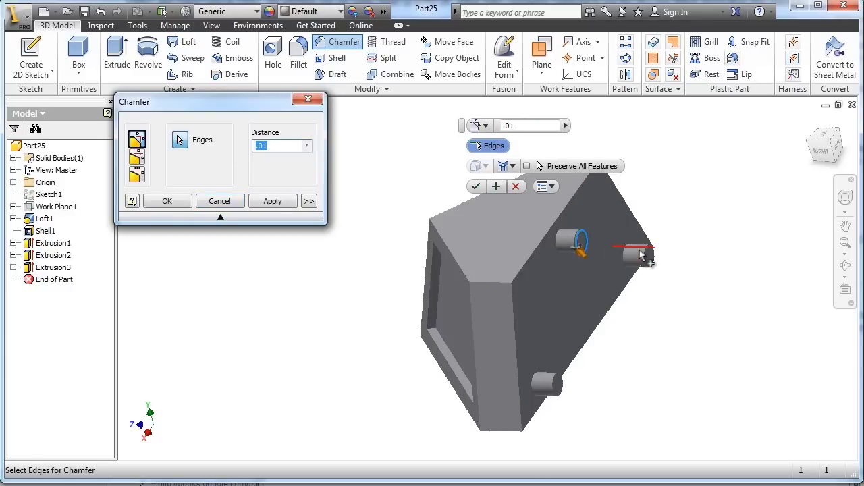
pyautogui.click(647, 256)
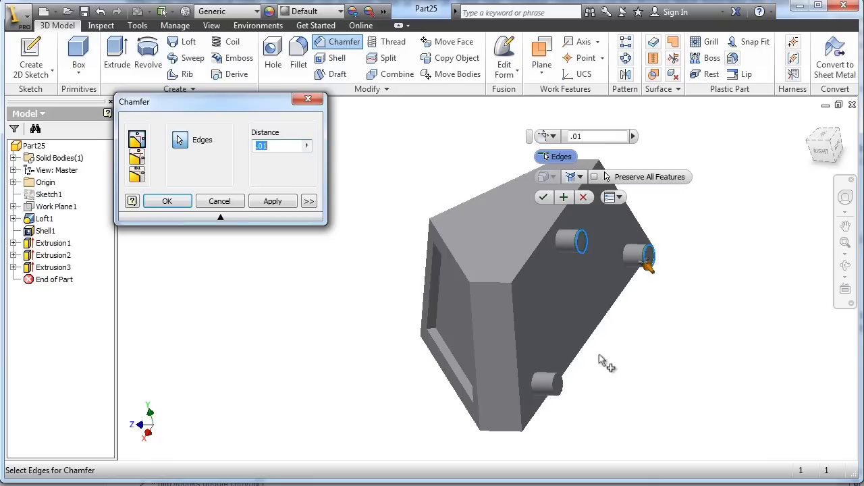
pyautogui.click(557, 384)
pyautogui.click(168, 202)
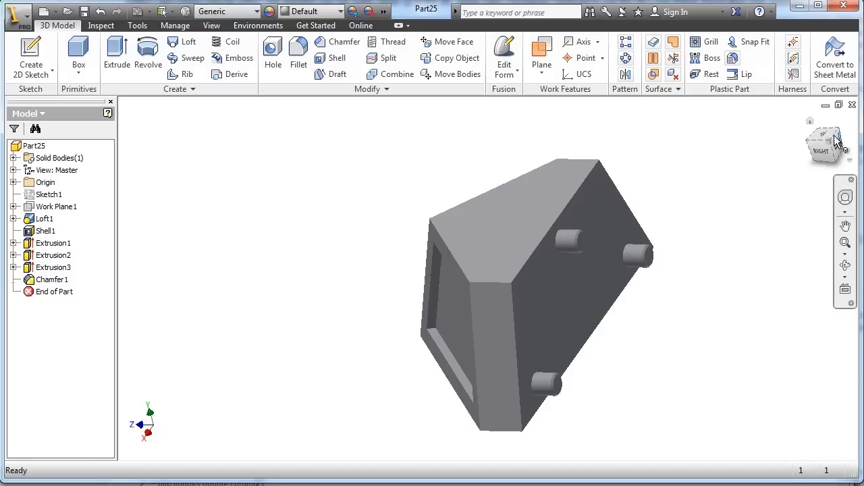
pyautogui.click(811, 121)
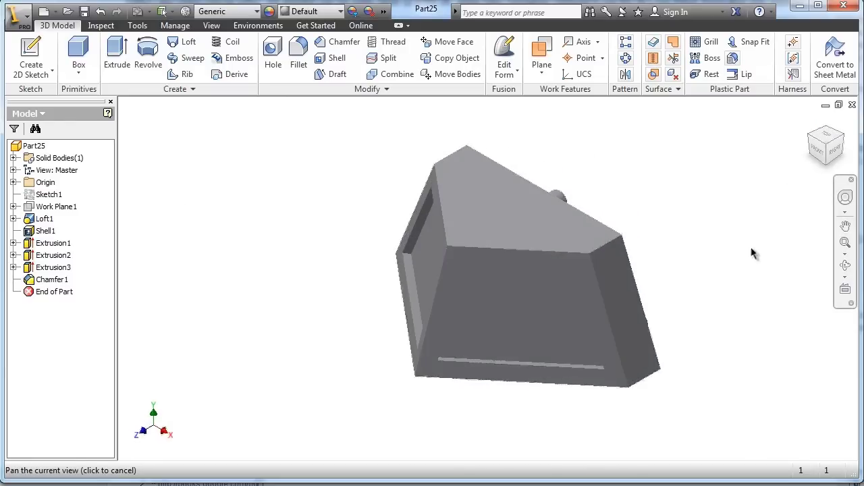